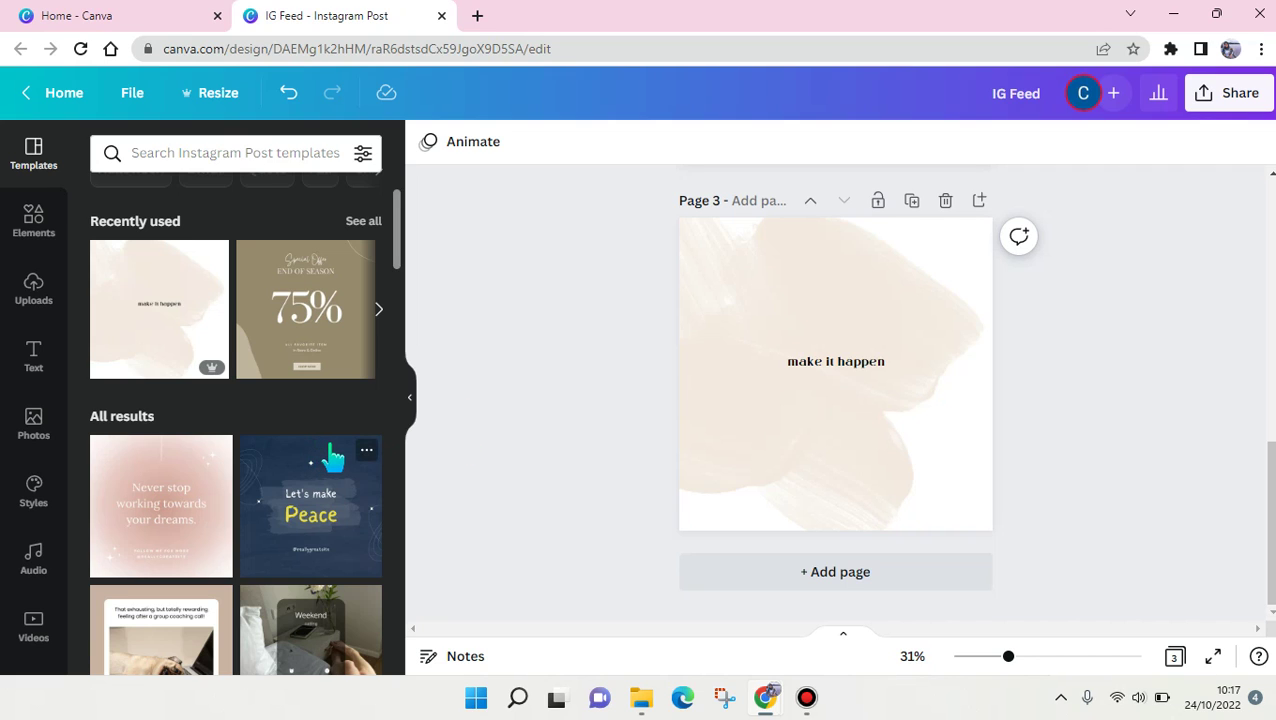
Scroll down the Templates panel beside the 'make it happen' post
scroll(333, 457, down, 1)
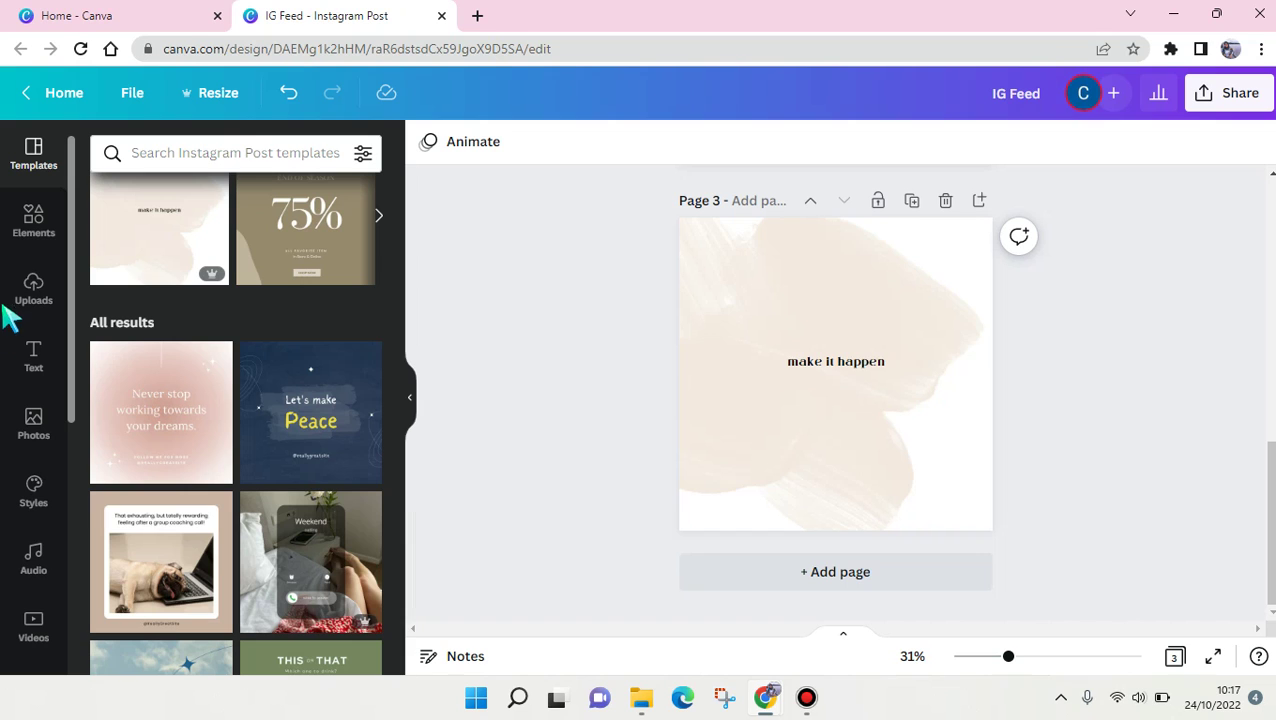
click(42, 227)
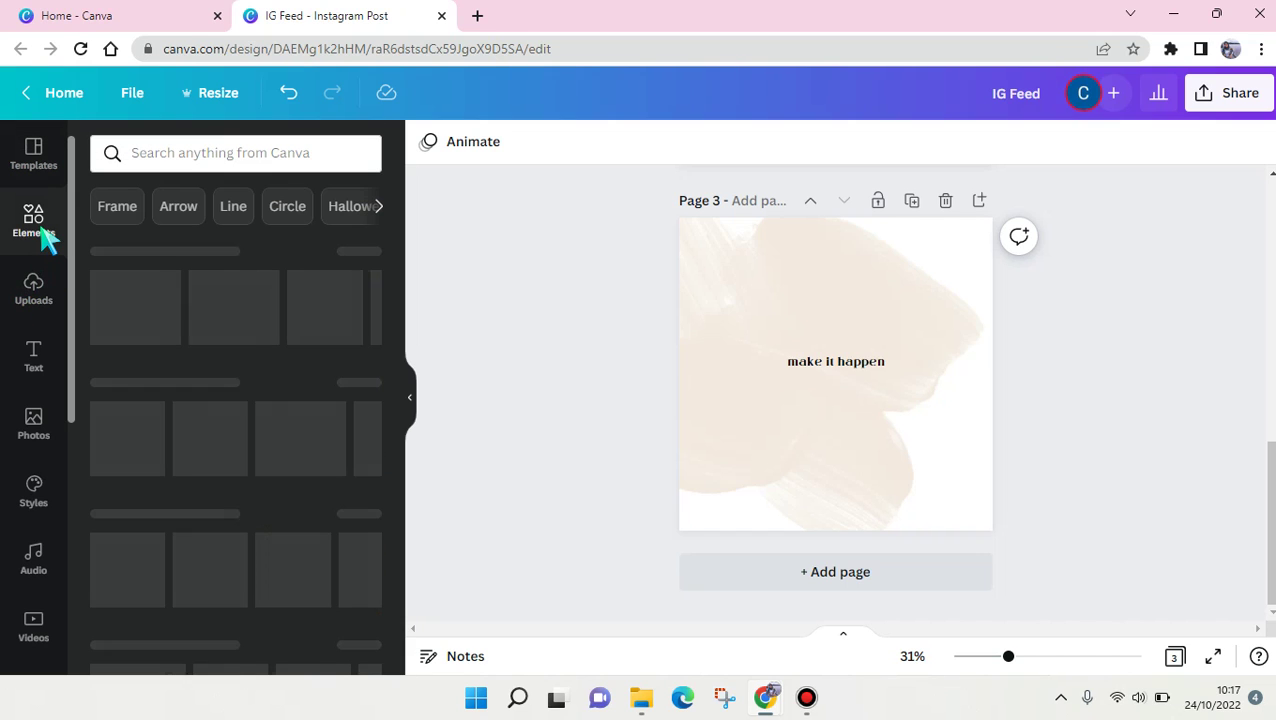
scroll(313, 415, down, 8)
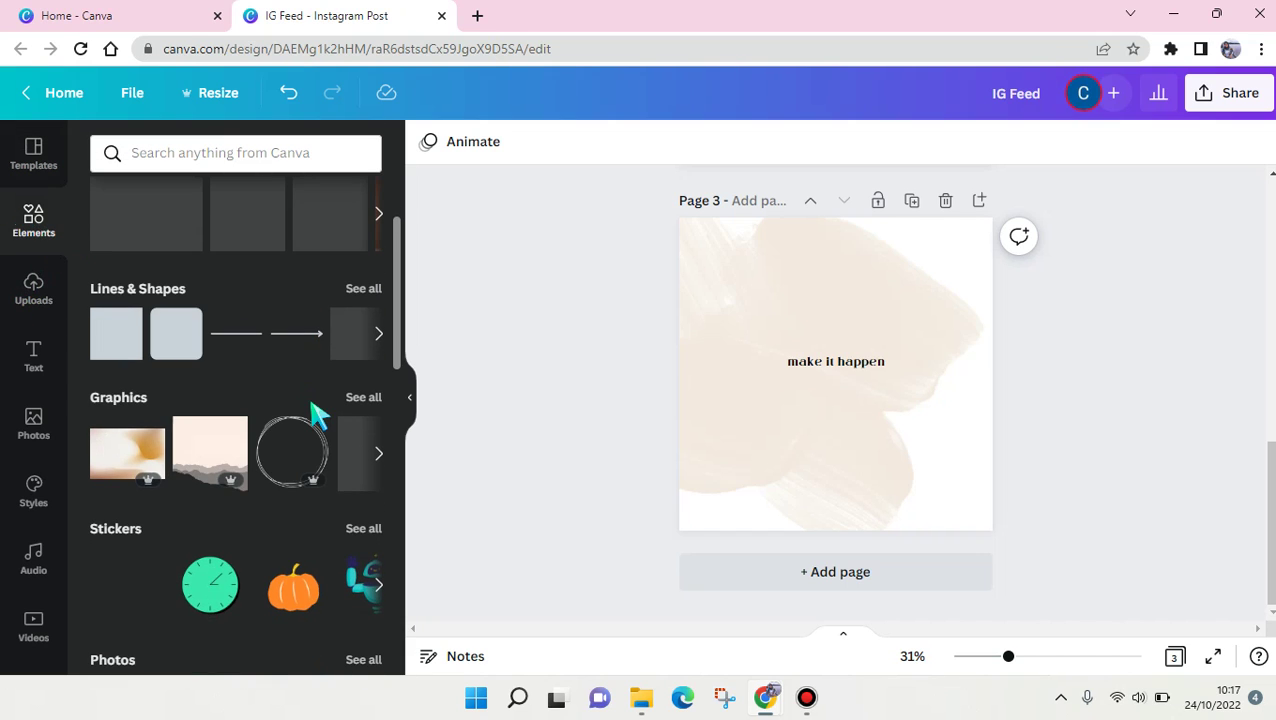
scroll(313, 415, down, 4)
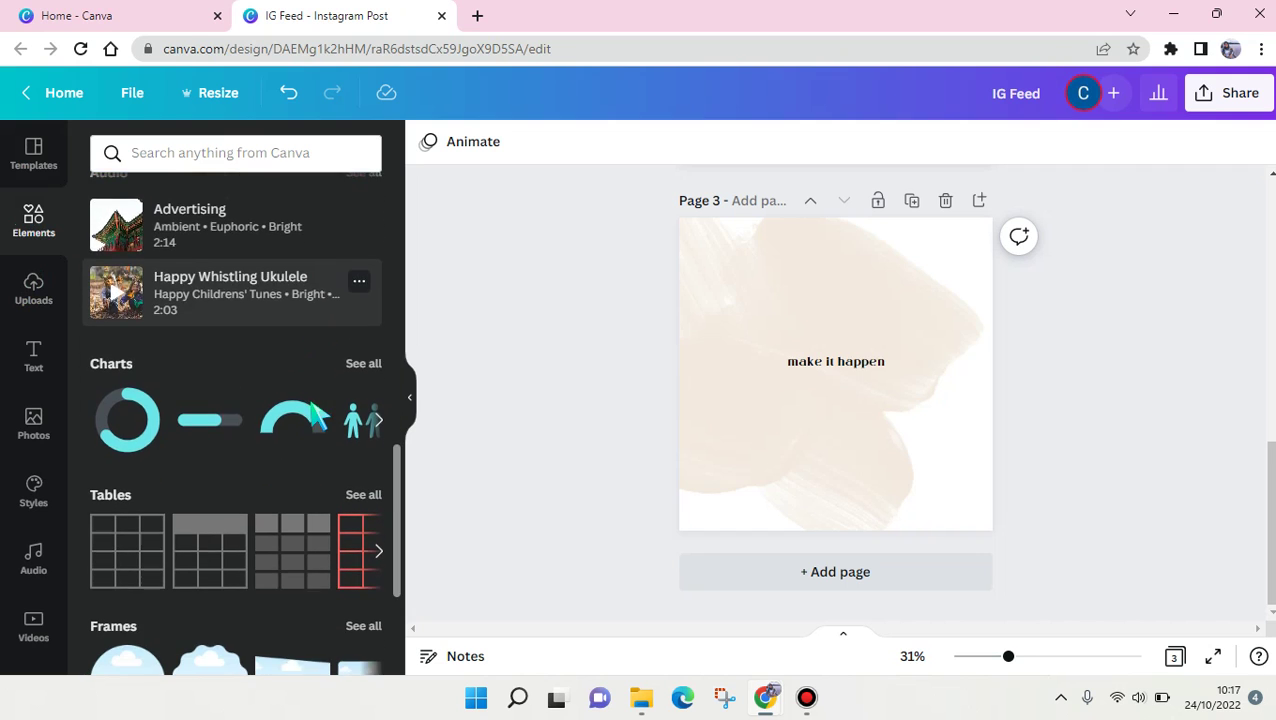
scroll(313, 415, down, 3)
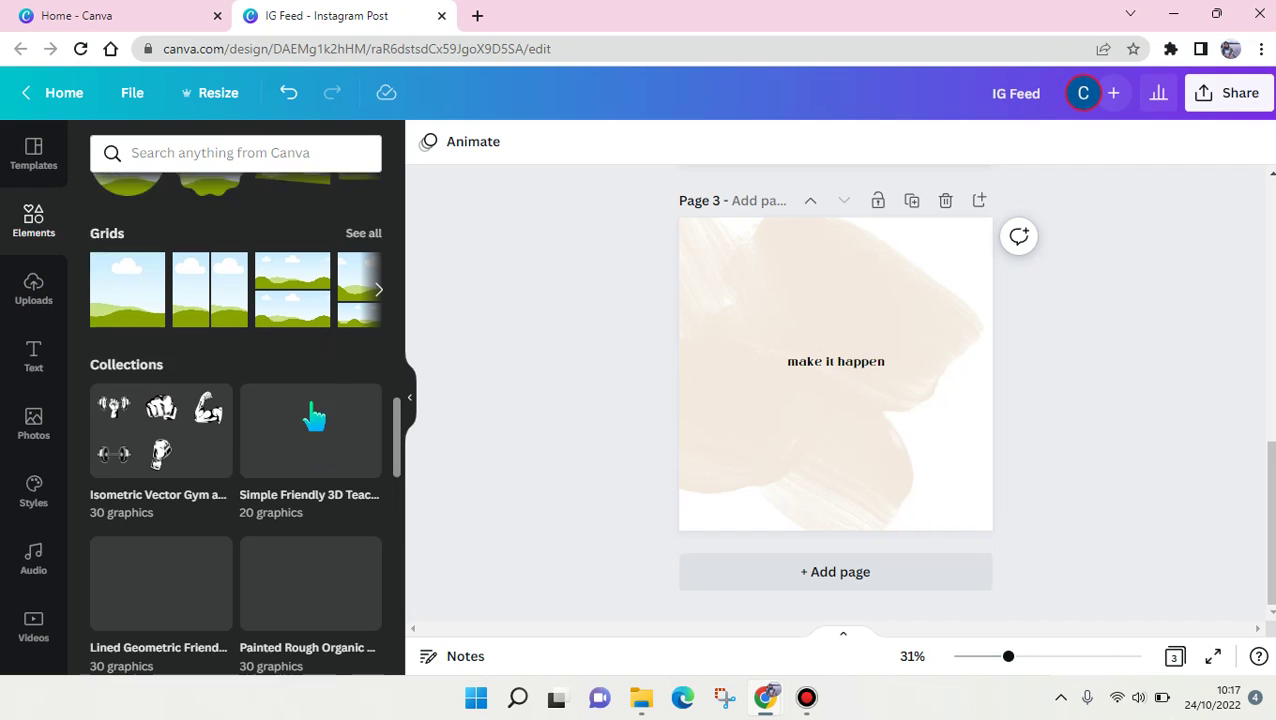
scroll(313, 415, up, 6)
scroll(313, 415, up, 6)
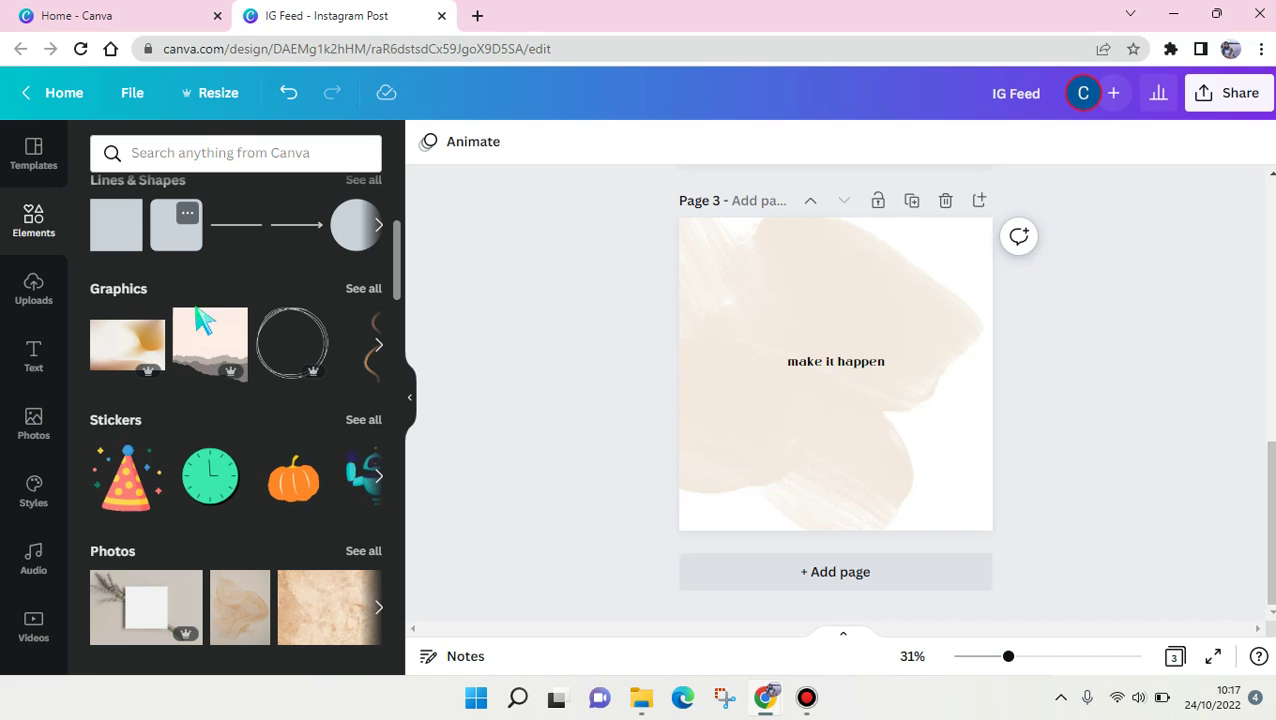
Search the elements library for 'blob' and scroll through the blob shape results
click(148, 160)
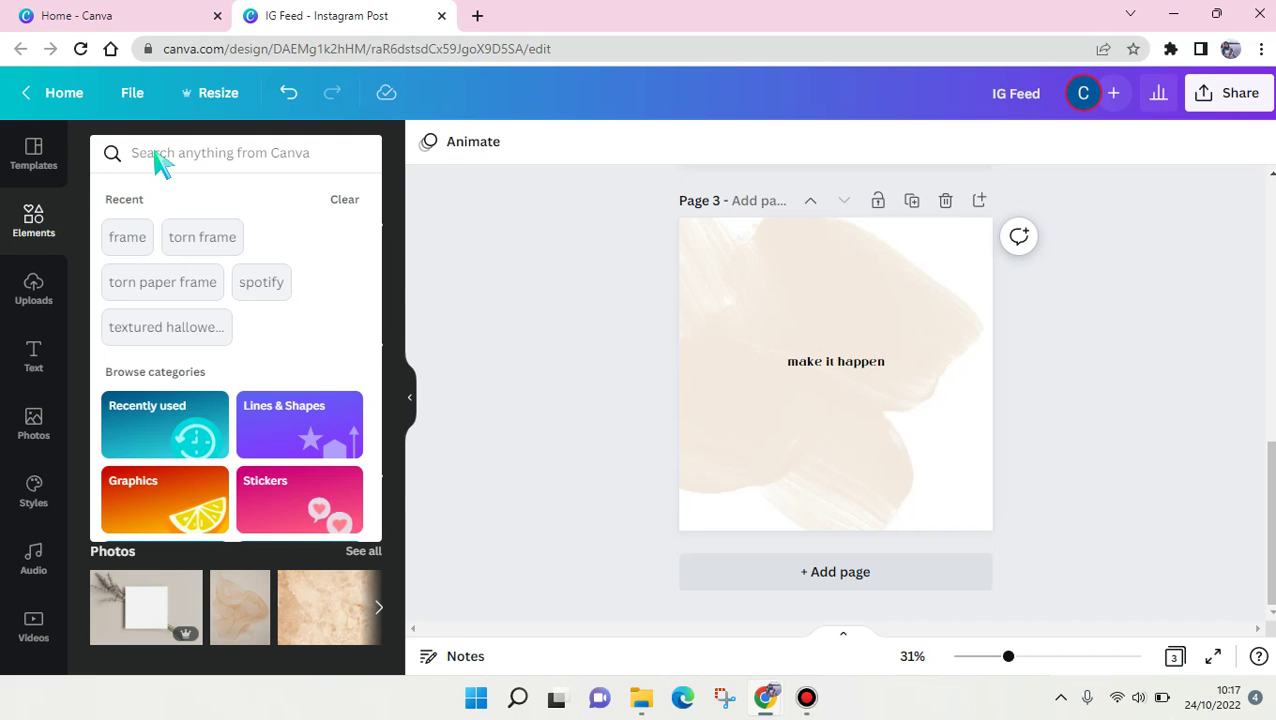
key(Escape)
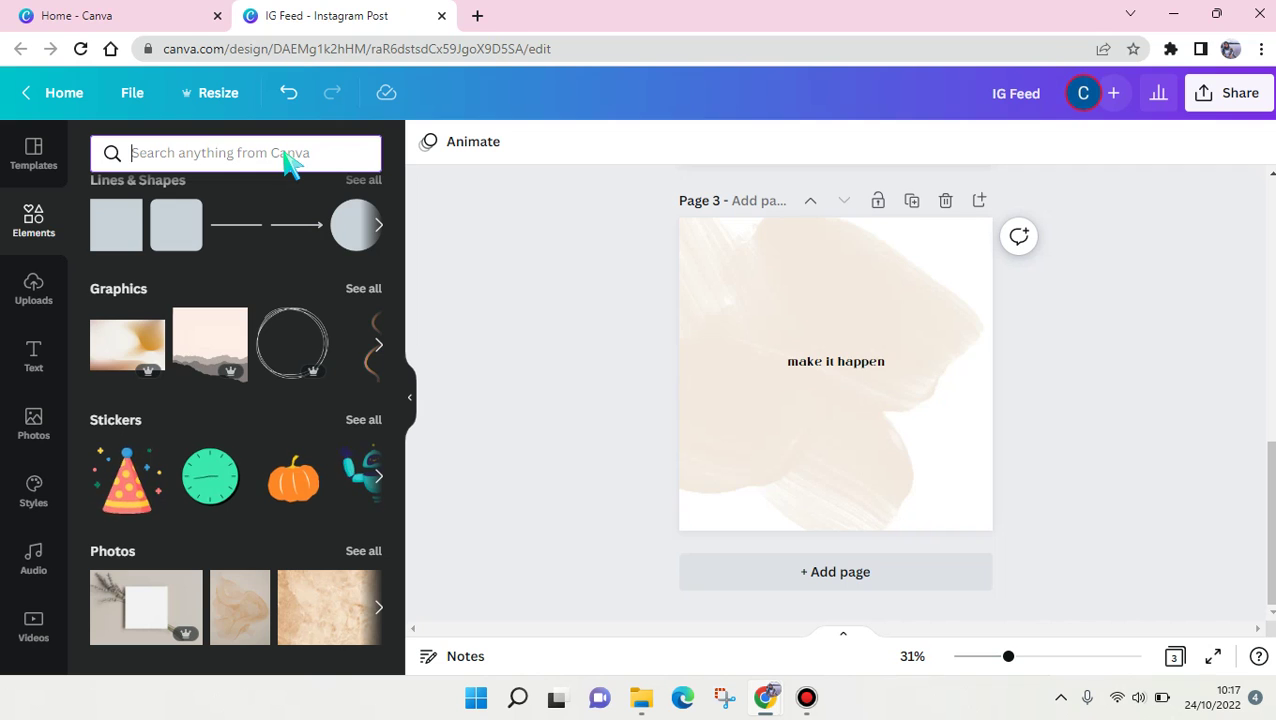
text(blob)
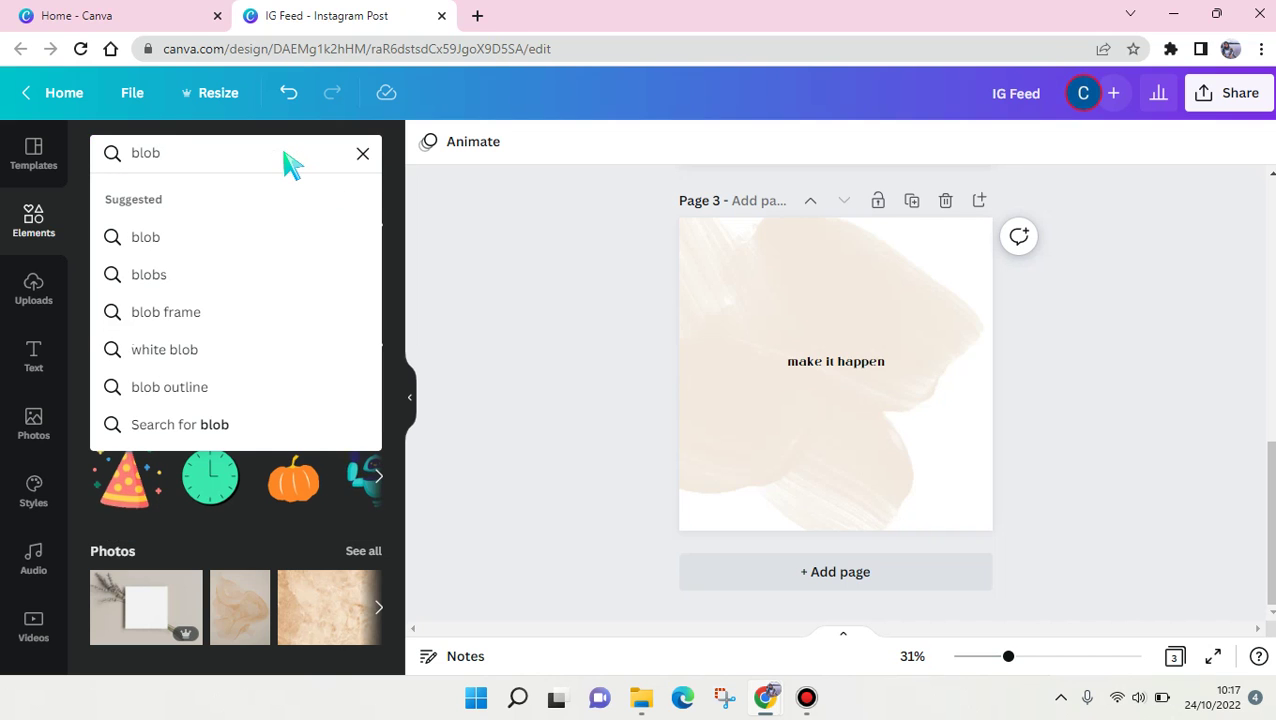
key(Return)
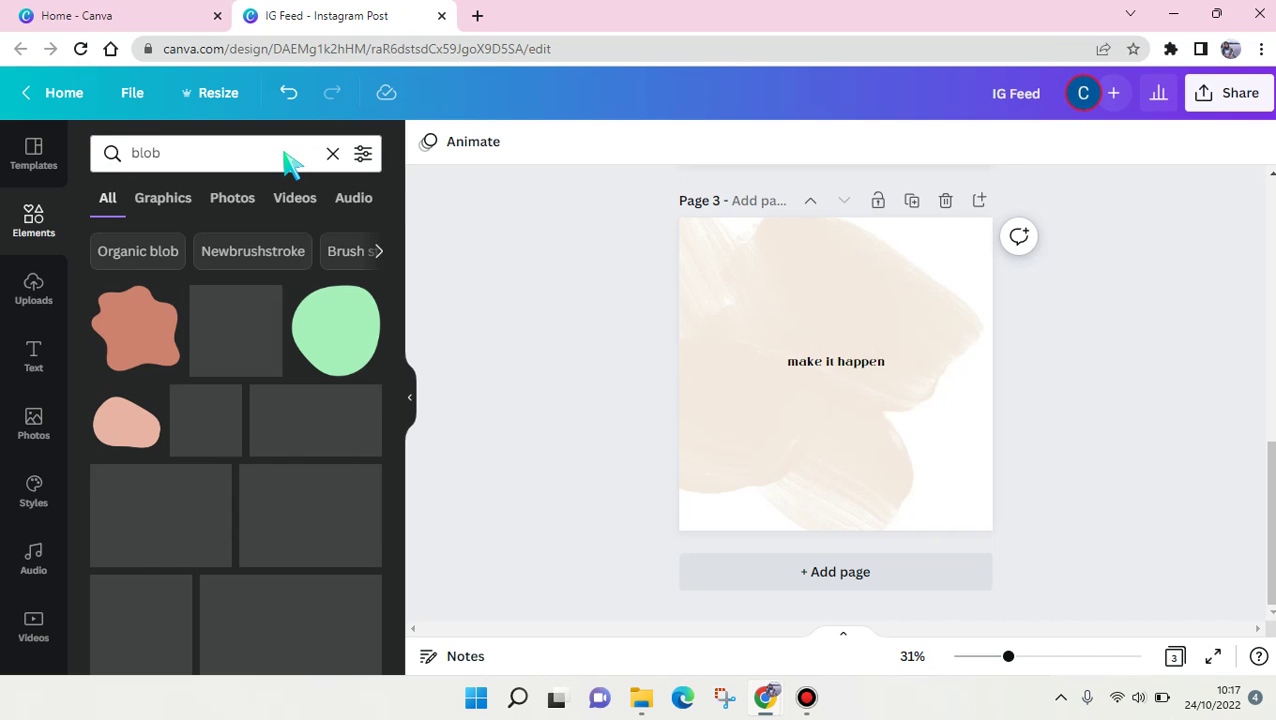
scroll(319, 313, down, 10)
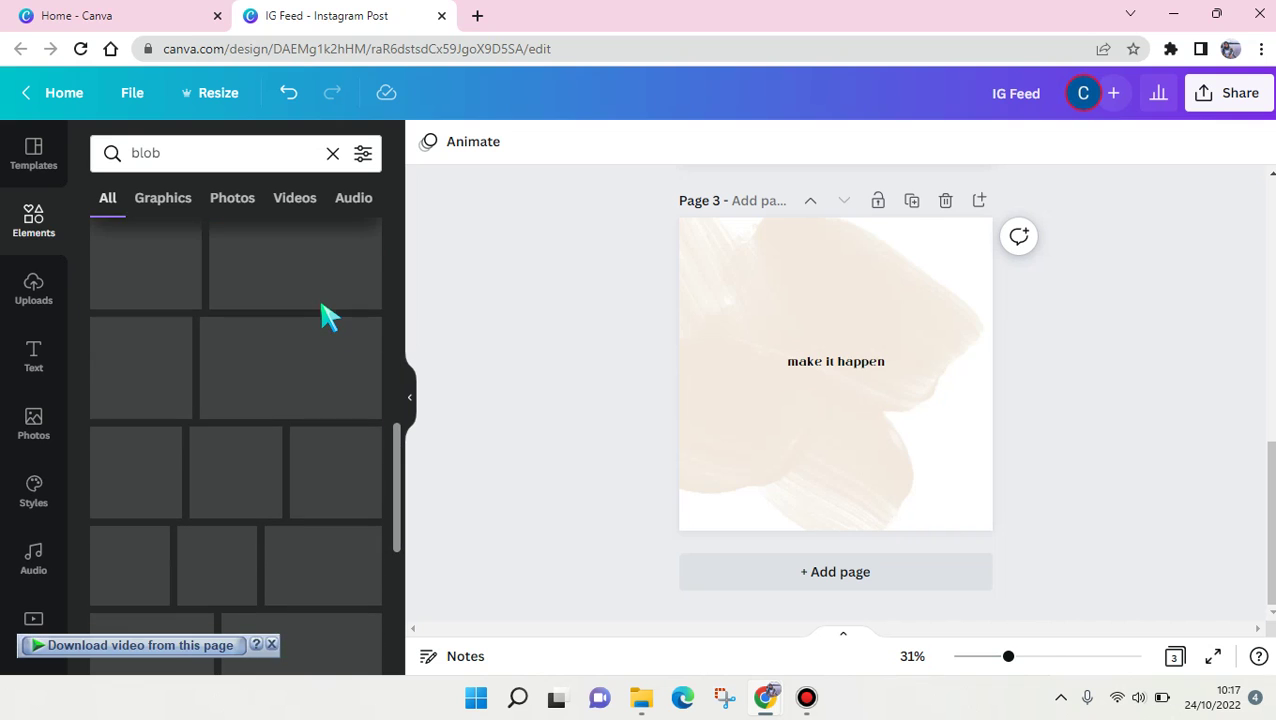
scroll(320, 313, down, 5)
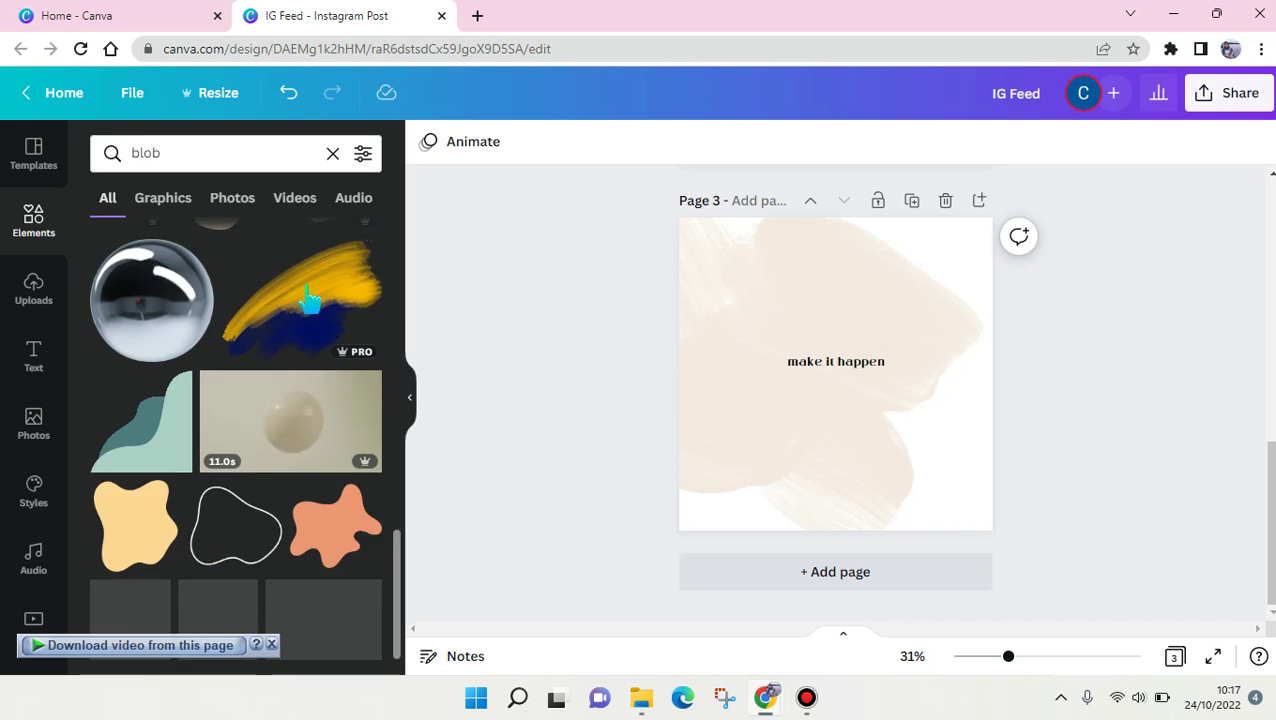
scroll(307, 297, up, 1)
scroll(307, 297, up, 3)
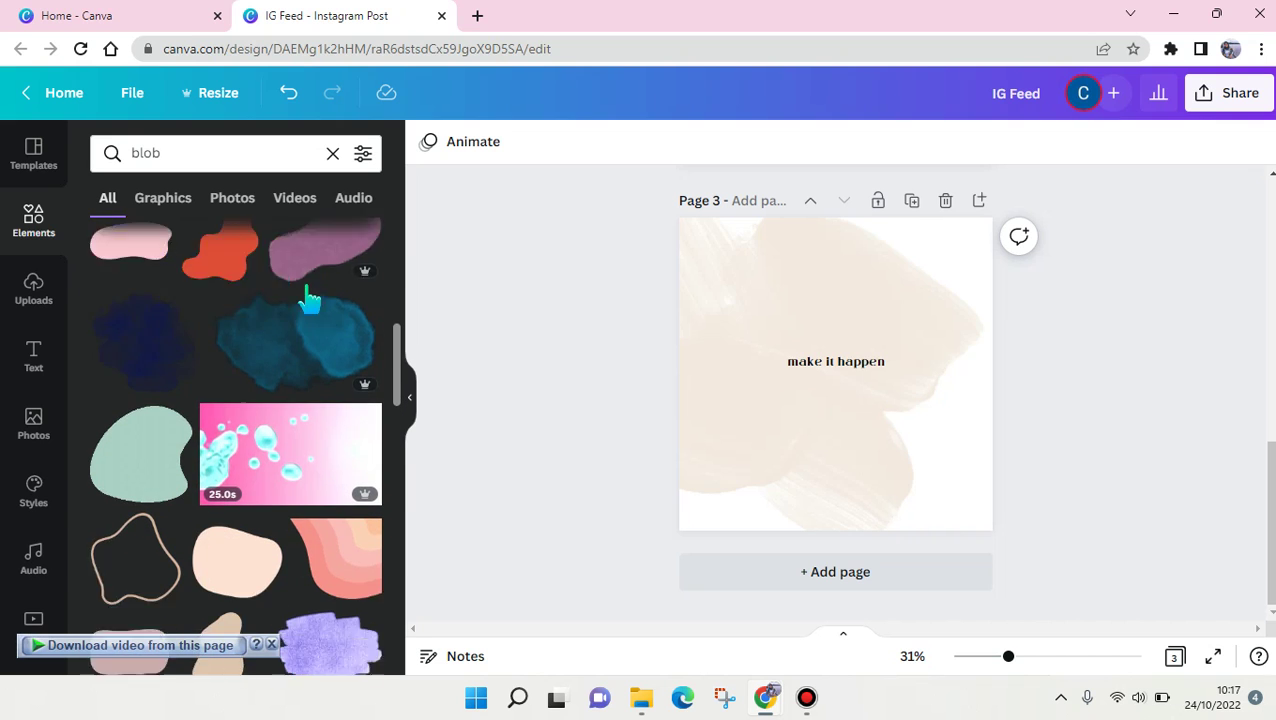
scroll(278, 252, up, 5)
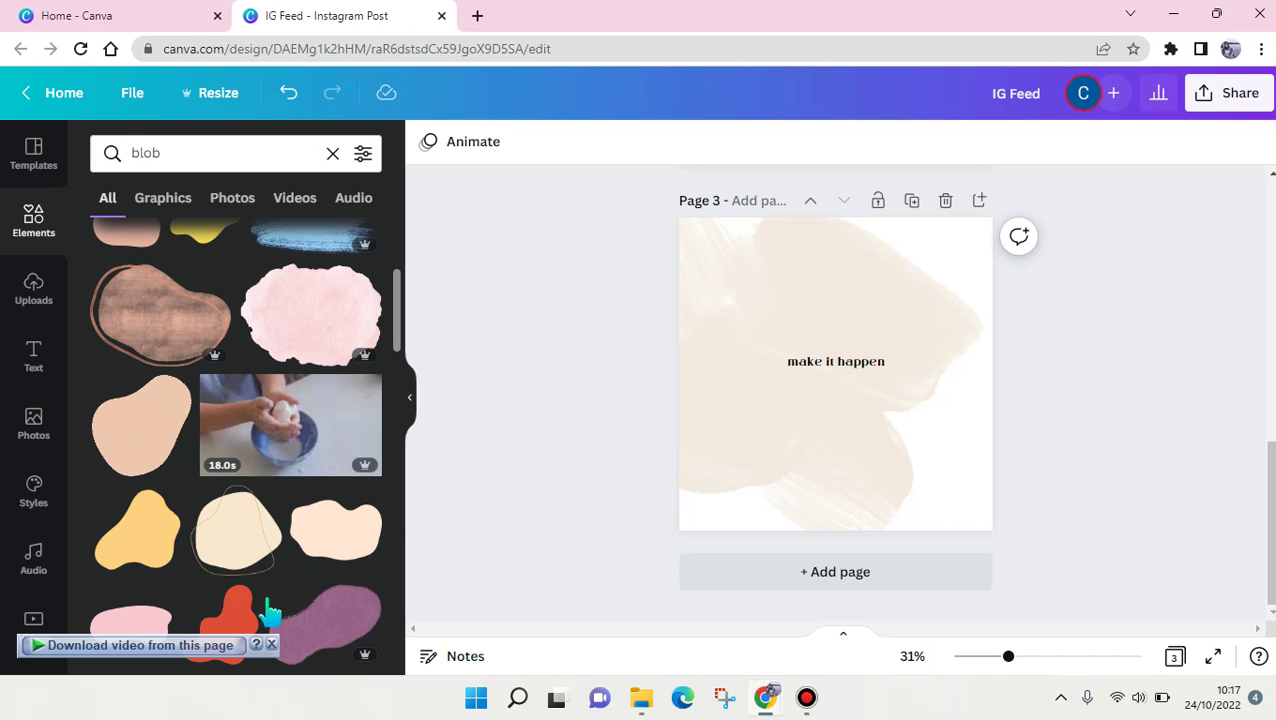
Add the cream outlined blob to the post and recolour its outline pink
click(250, 548)
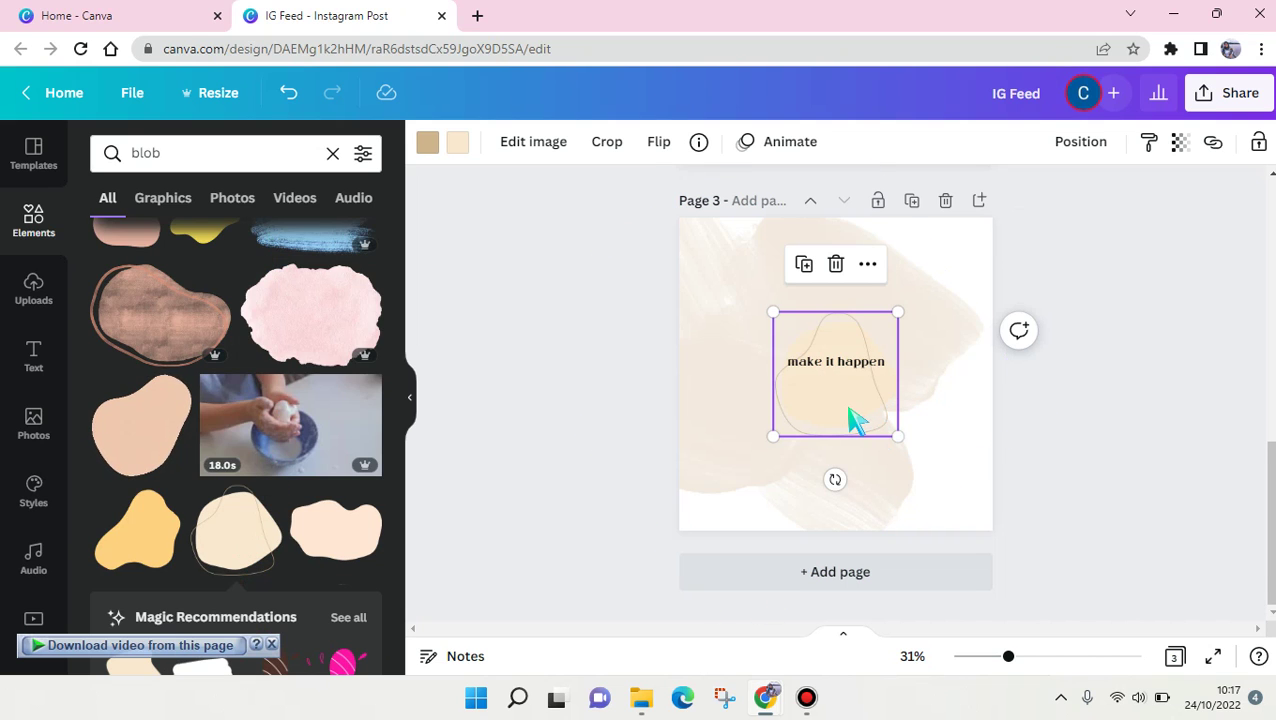
drag(812, 447, 746, 518)
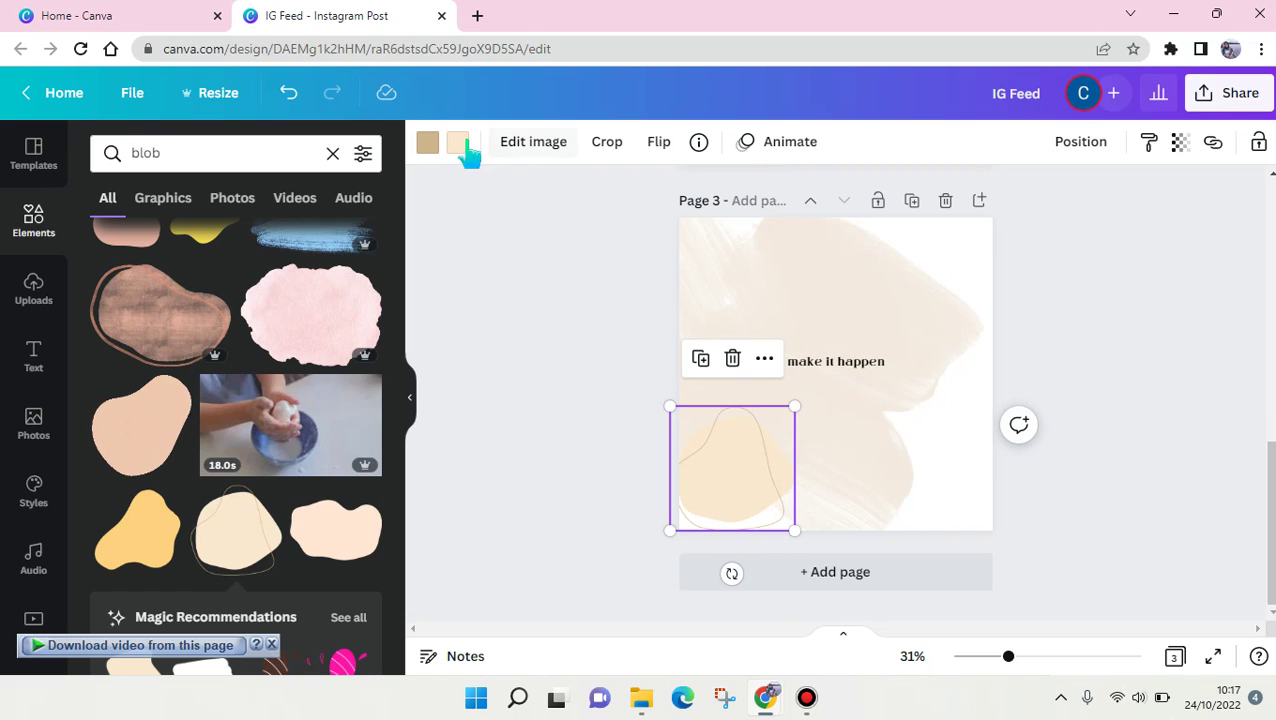
click(427, 148)
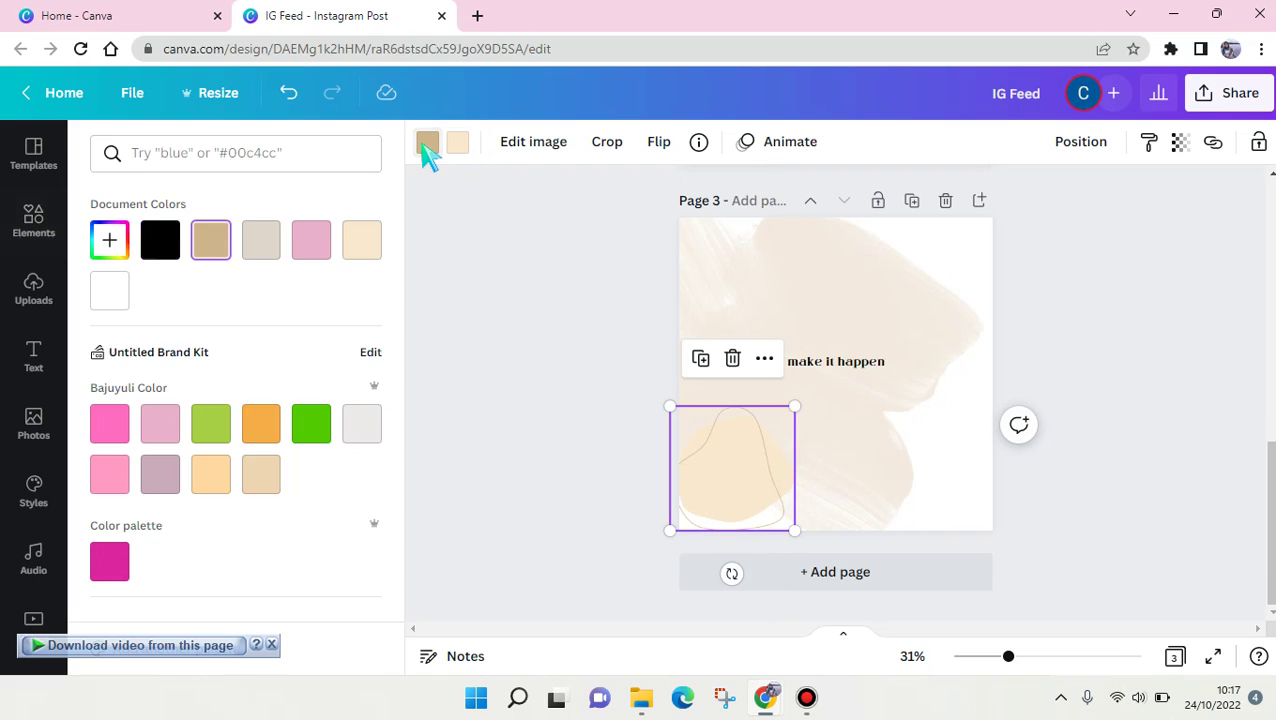
click(458, 150)
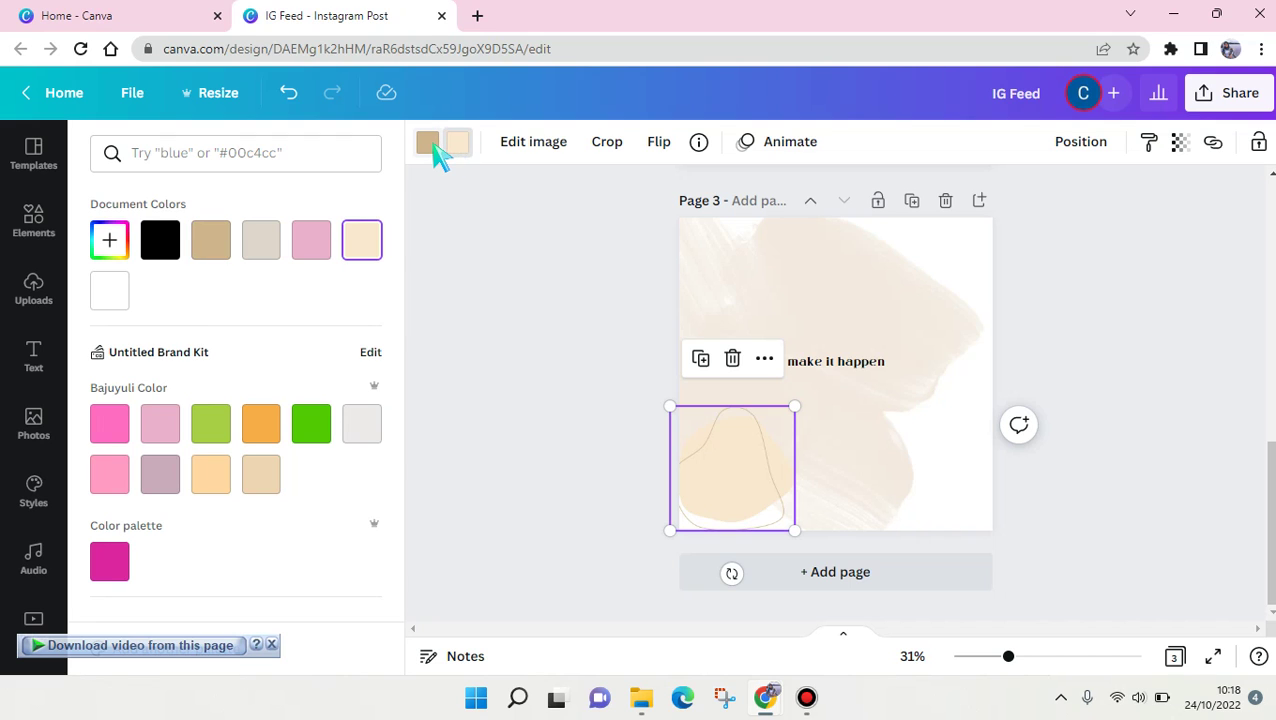
click(431, 148)
Move the blob to the bottom-right corner and select the large brush-stroke background
scroll(258, 515, down, 3)
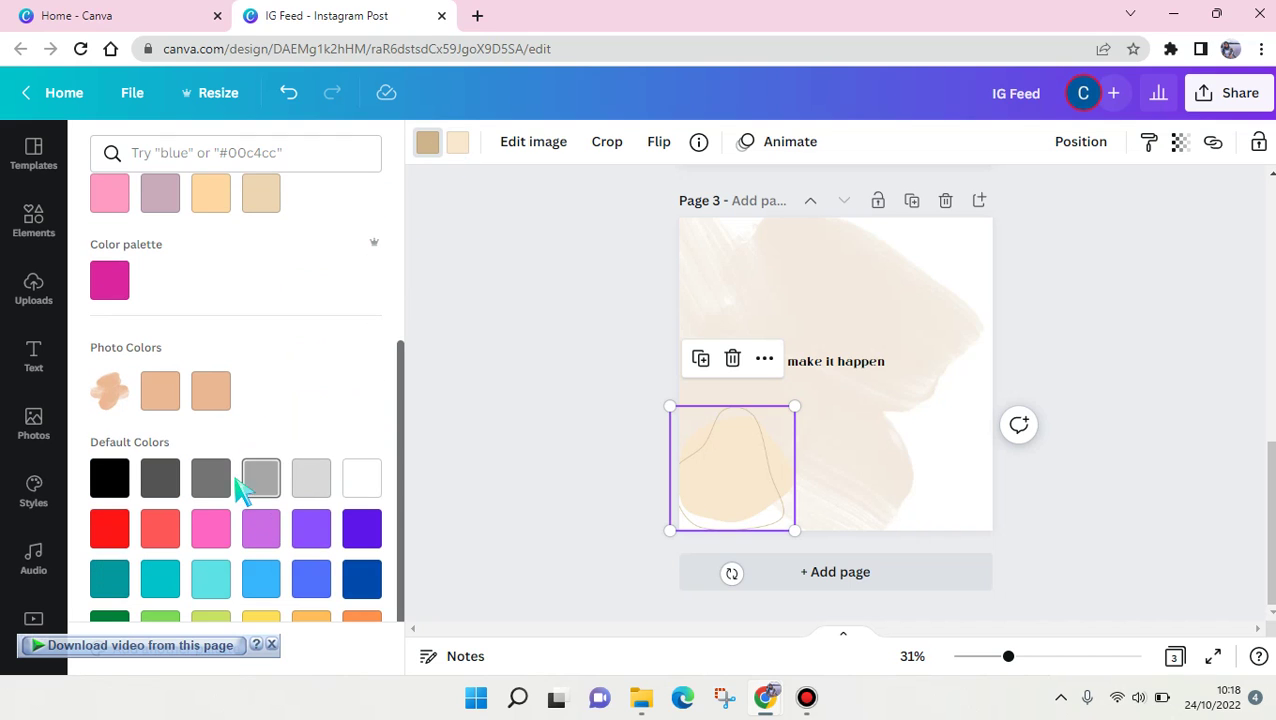
scroll(268, 335, up, 1)
scroll(268, 335, up, 3)
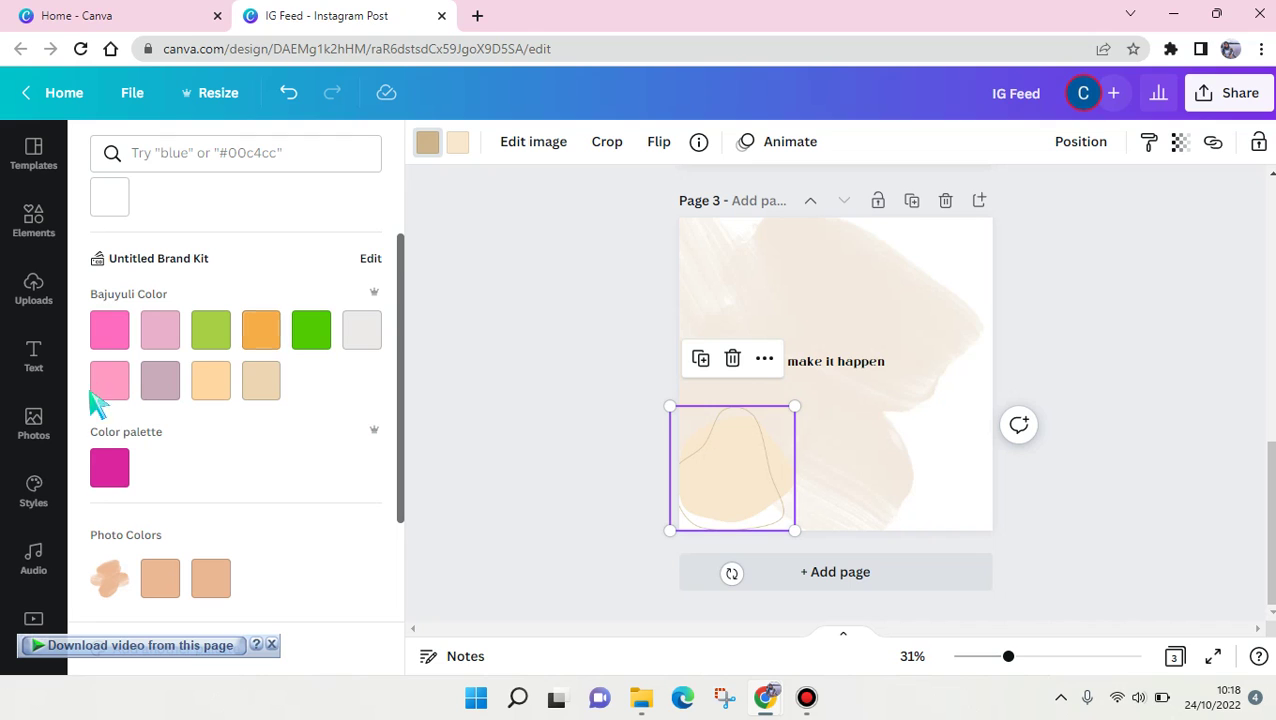
drag(769, 484, 1015, 503)
click(760, 498)
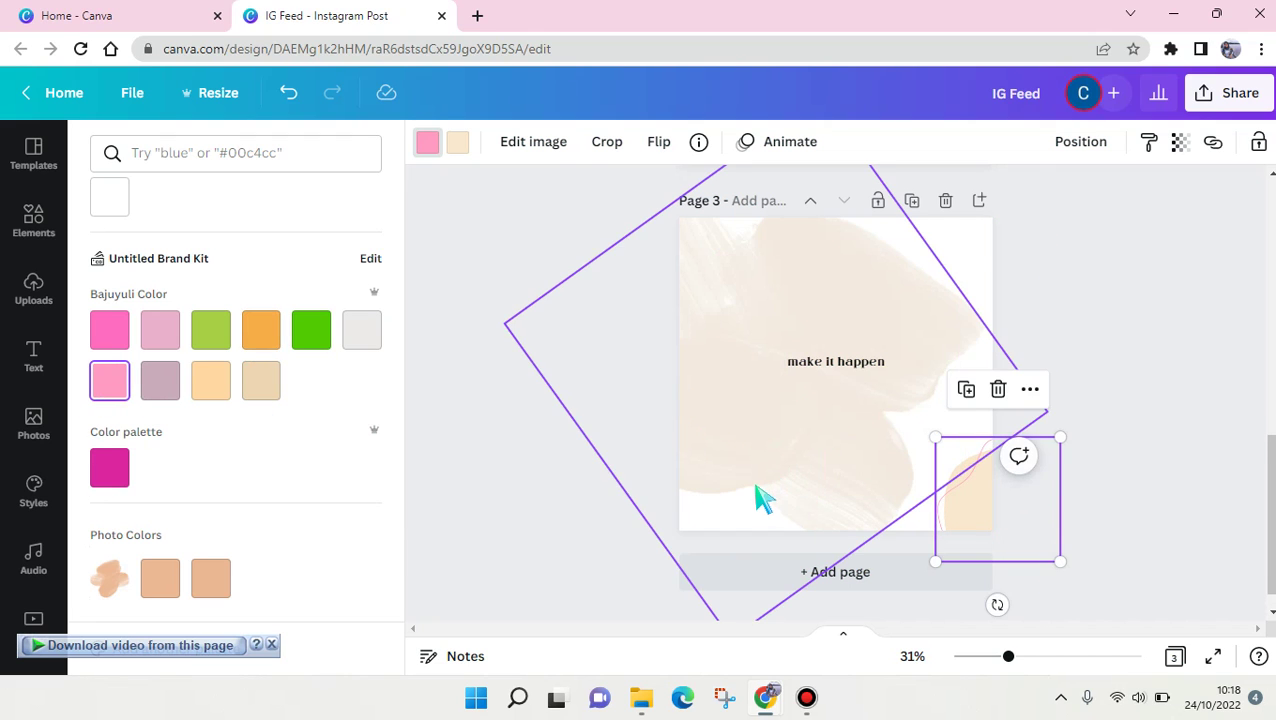
Delete the brush-stroke background and fit the blob snugly into the bottom-right corner
key(Delete)
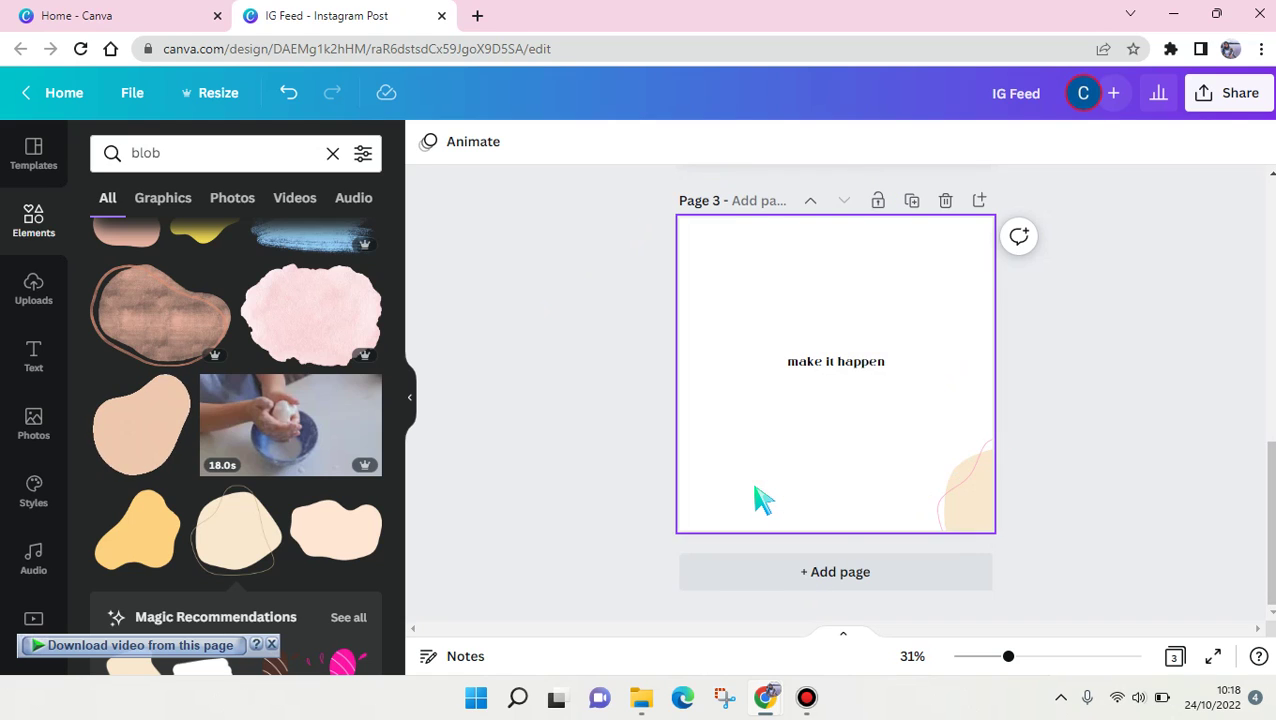
click(960, 507)
click(954, 398)
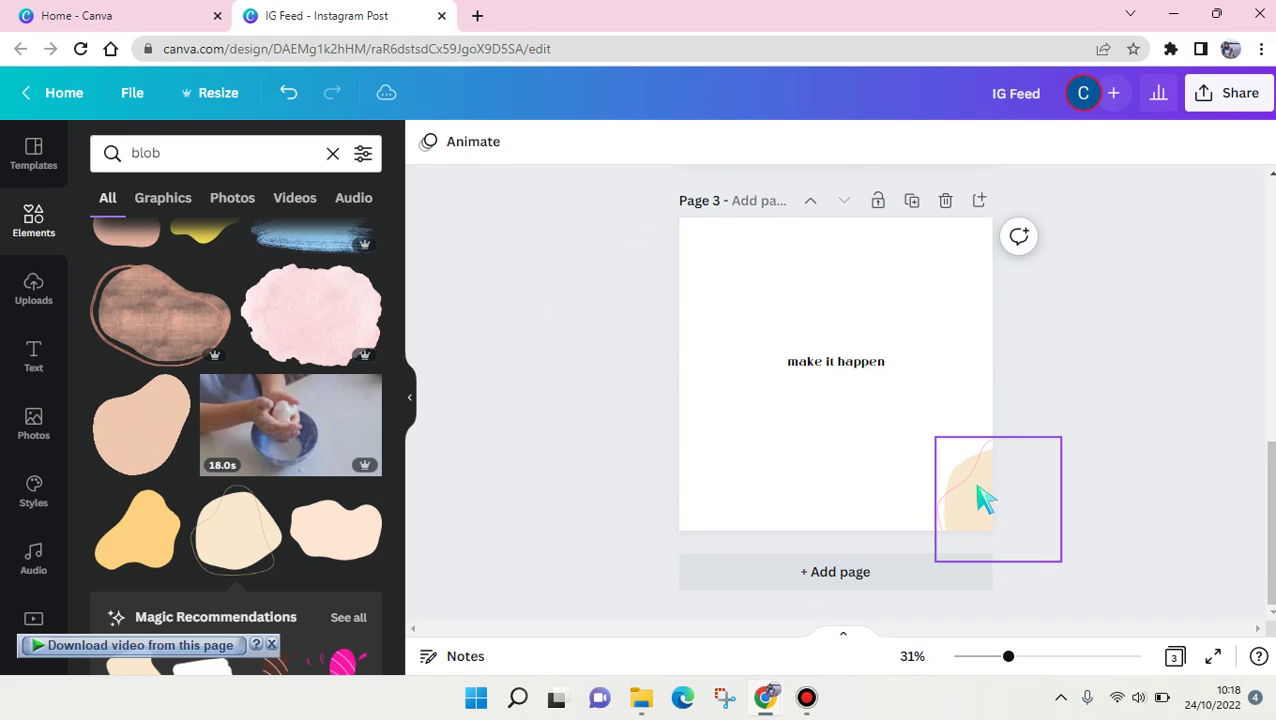
drag(983, 500, 947, 543)
Set the blob's transparency to 71
click(1180, 142)
mouse_move(1136, 222)
mouse_down()
mouse_move(1085, 219)
mouse_move(1125, 225)
mouse_up()
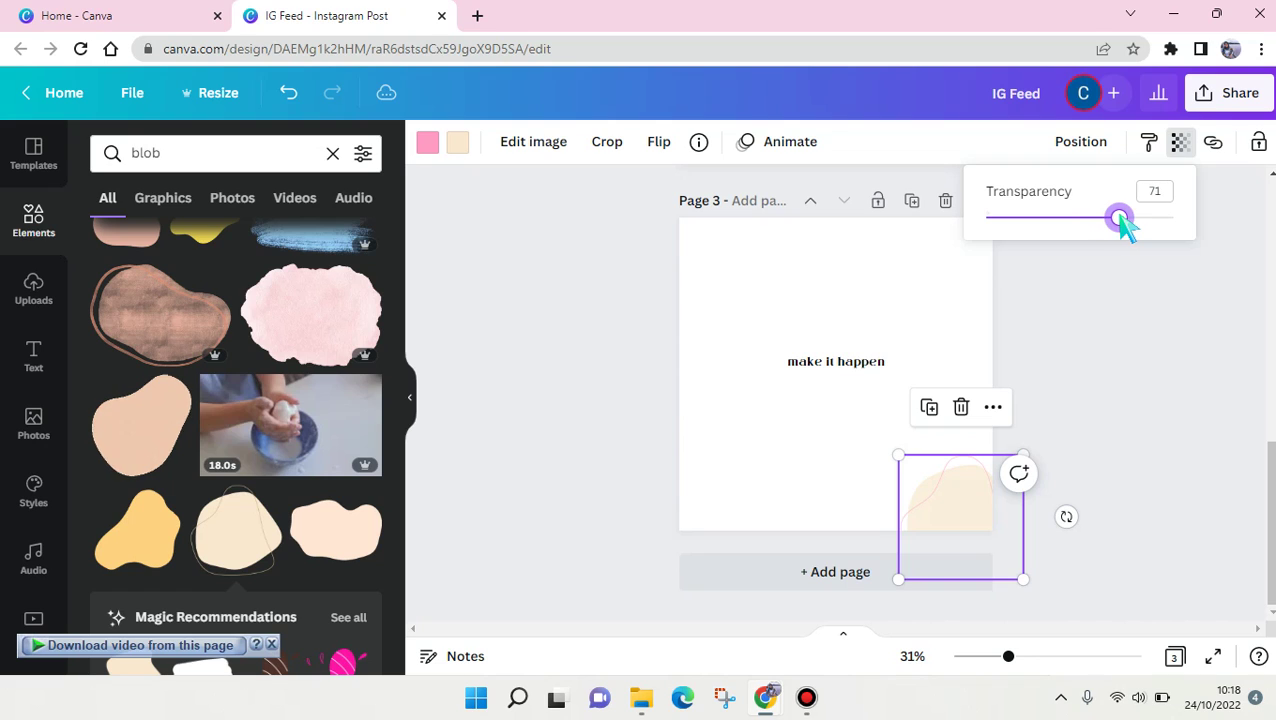
click(1125, 414)
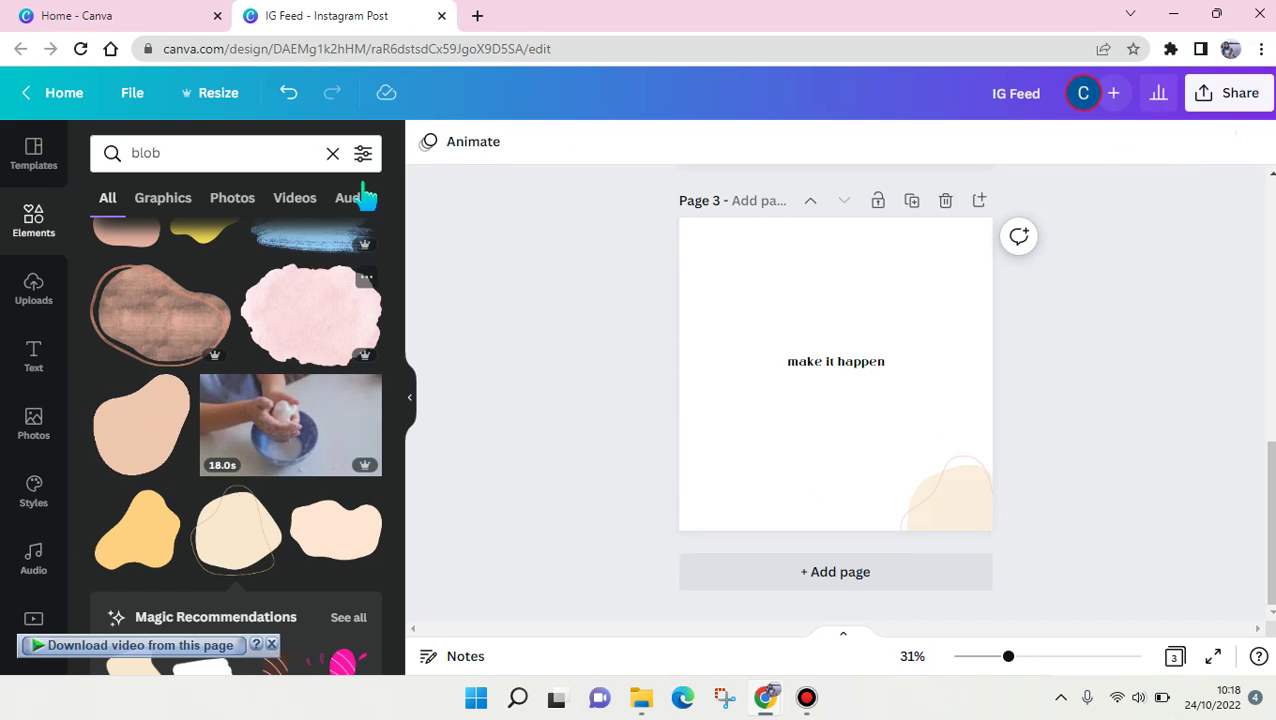
Replace the blob search with 'abstract' and scroll through the abstract element results
click(332, 155)
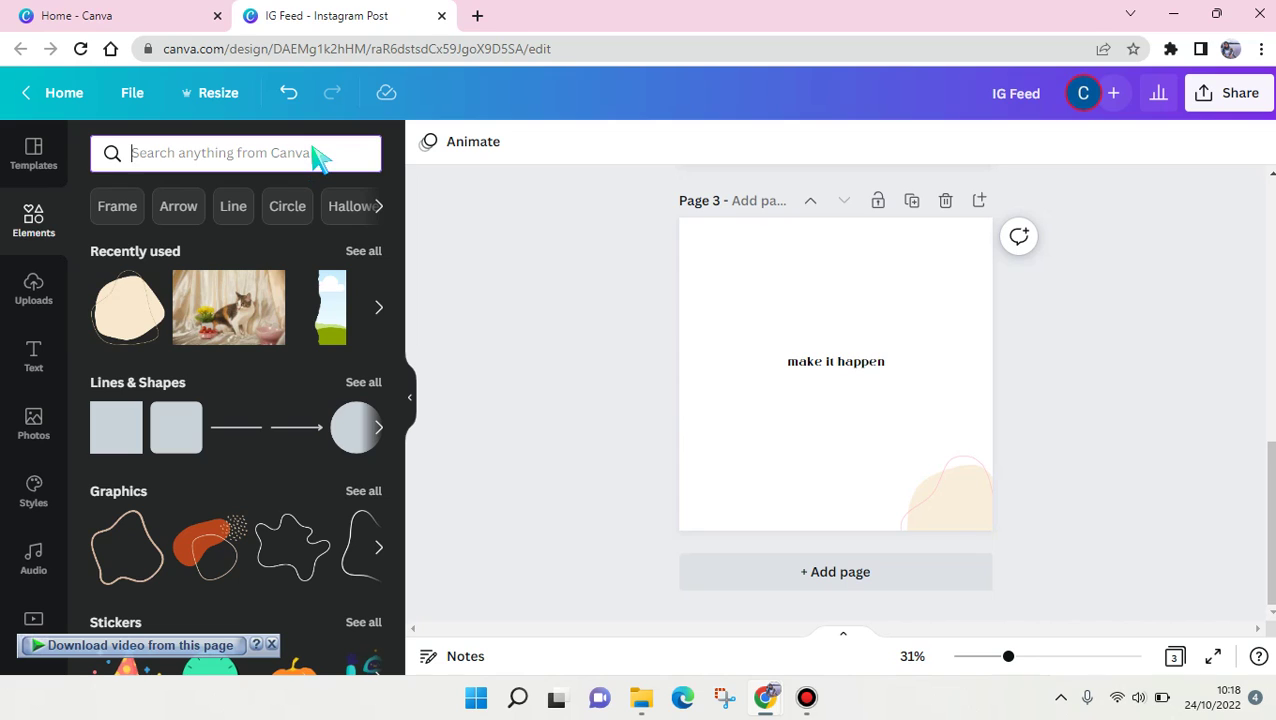
text(abstract)
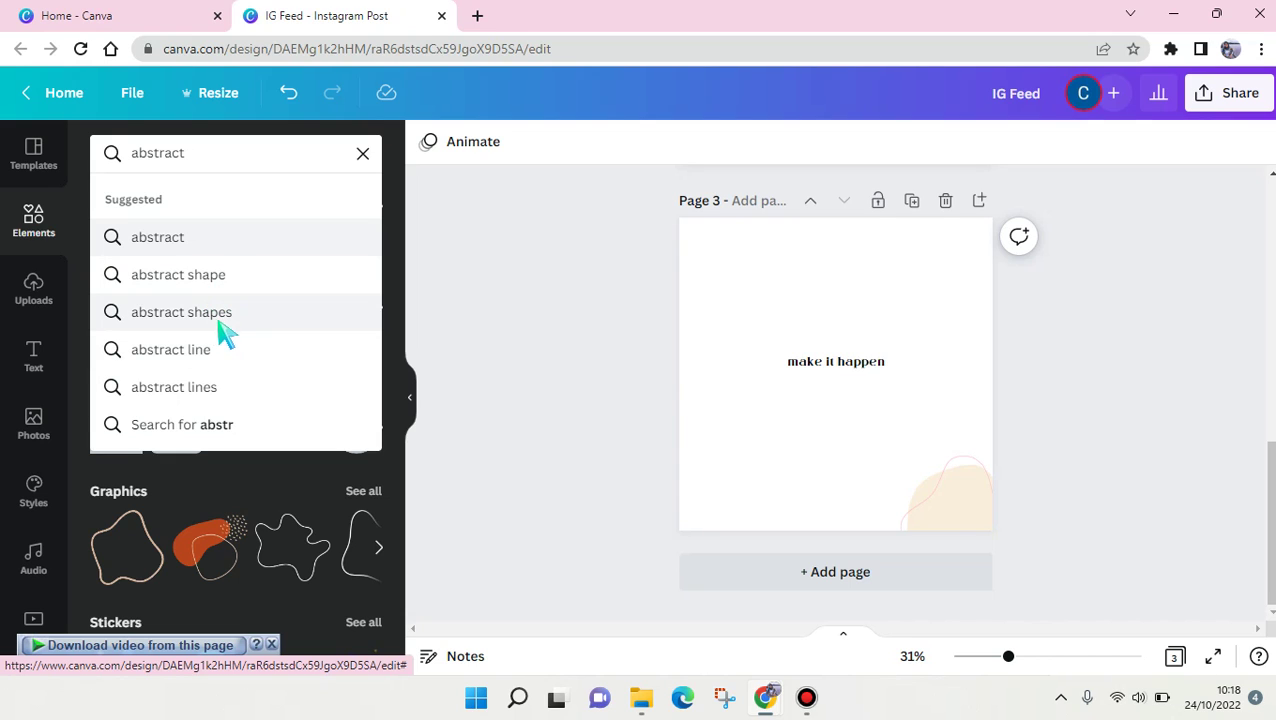
click(195, 242)
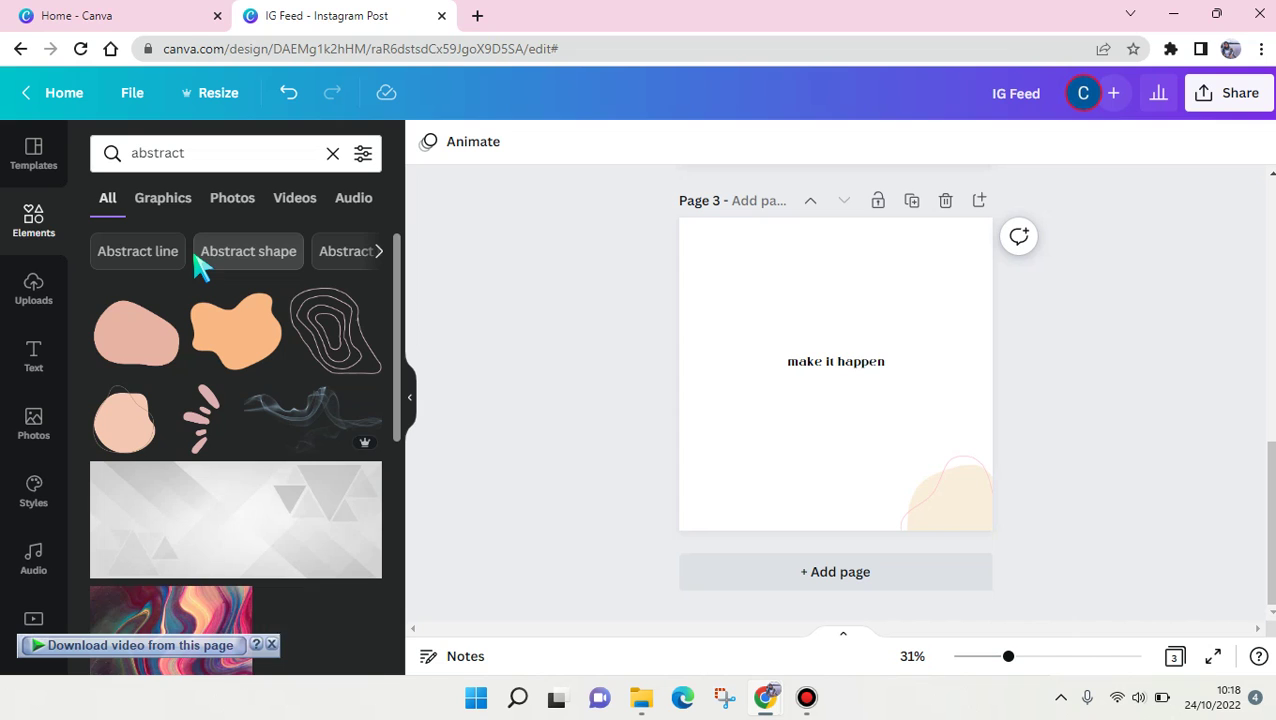
scroll(262, 465, down, 2)
scroll(258, 462, down, 6)
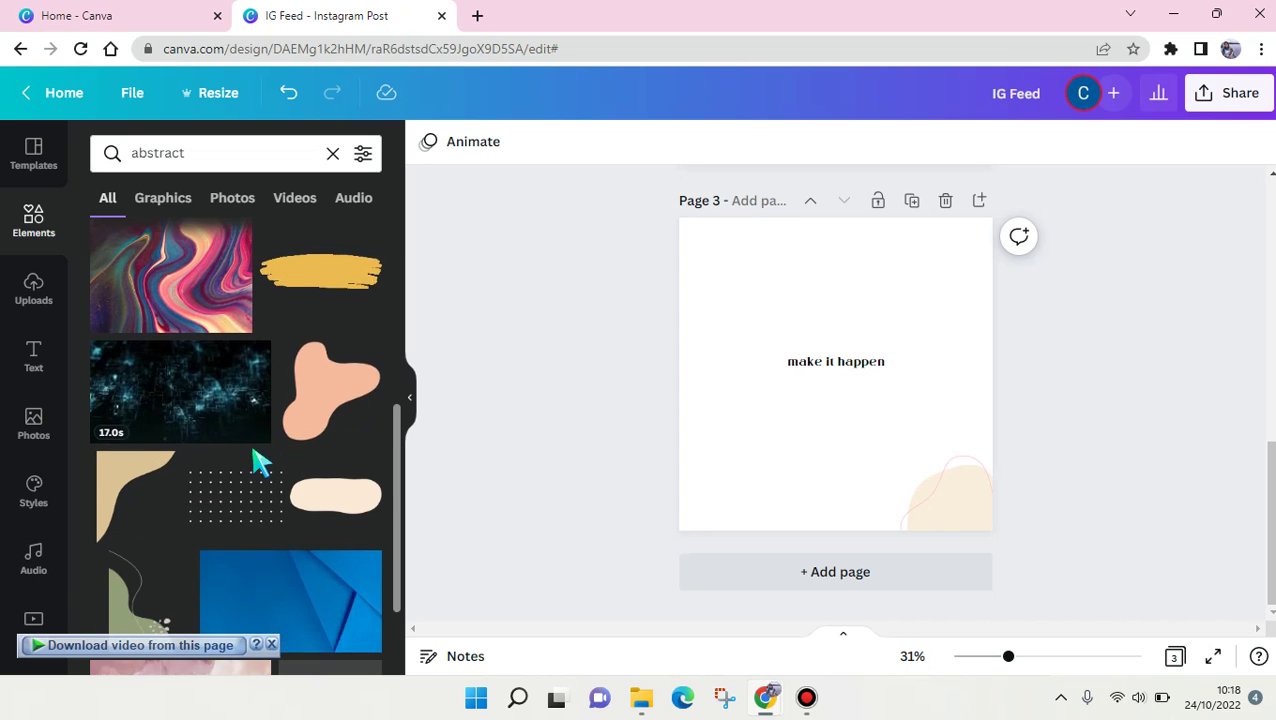
scroll(258, 462, up, 2)
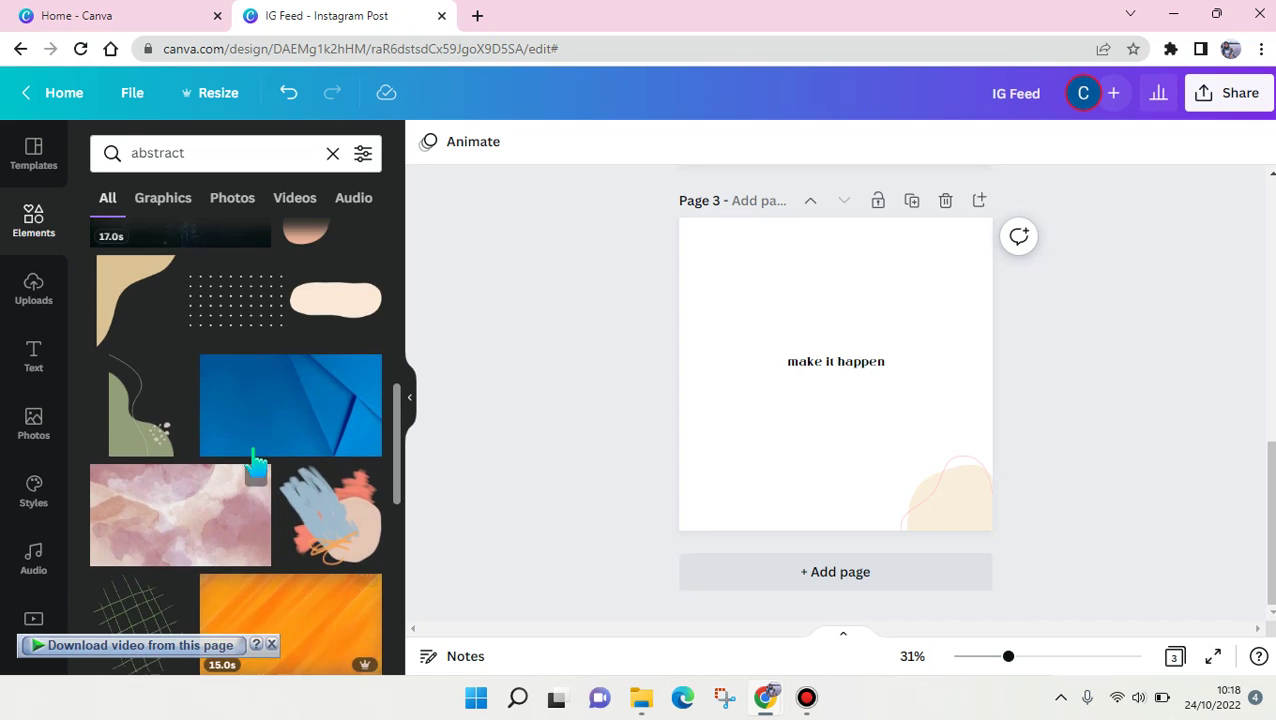
scroll(258, 462, down, 3)
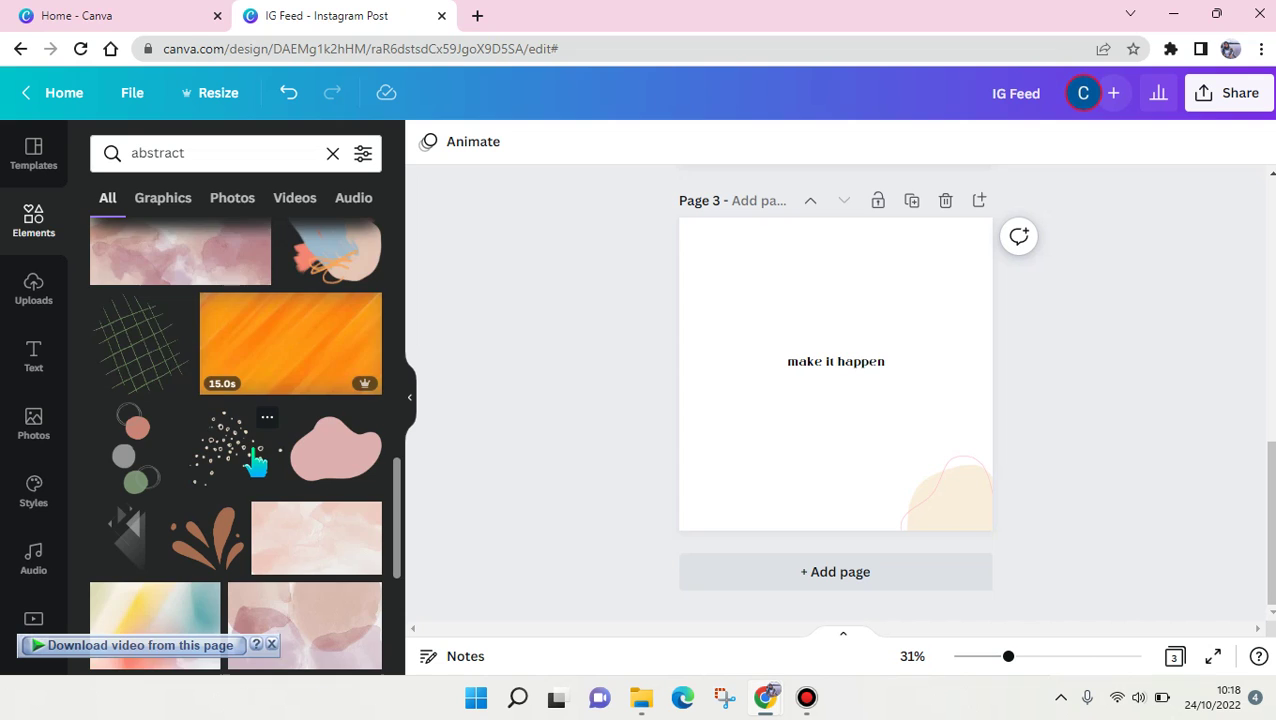
scroll(258, 462, down, 2)
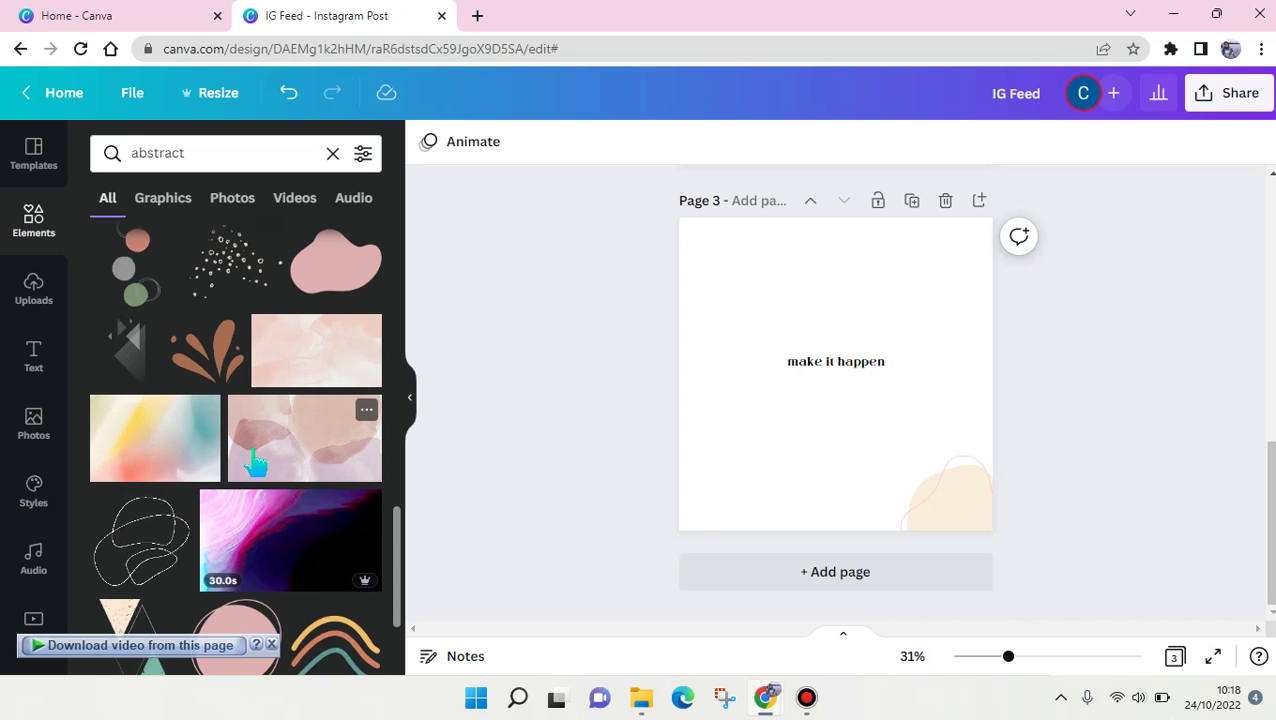
scroll(258, 462, down, 1)
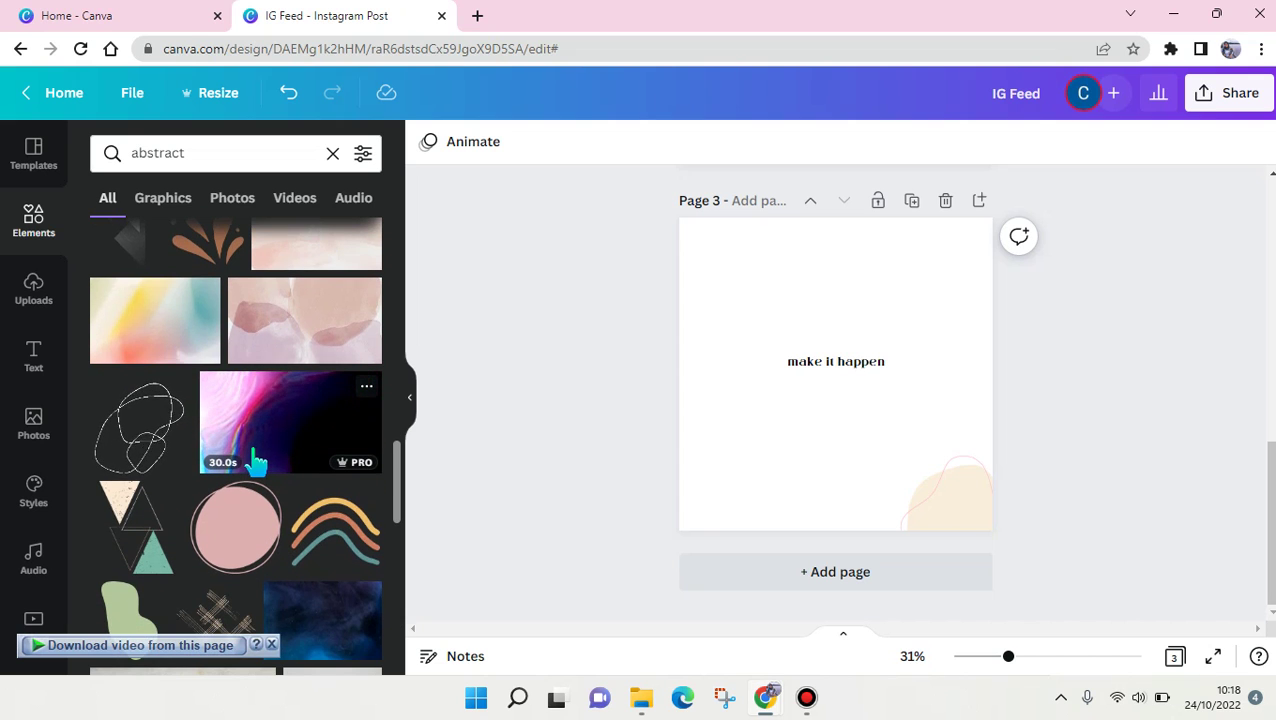
scroll(190, 420, up, 2)
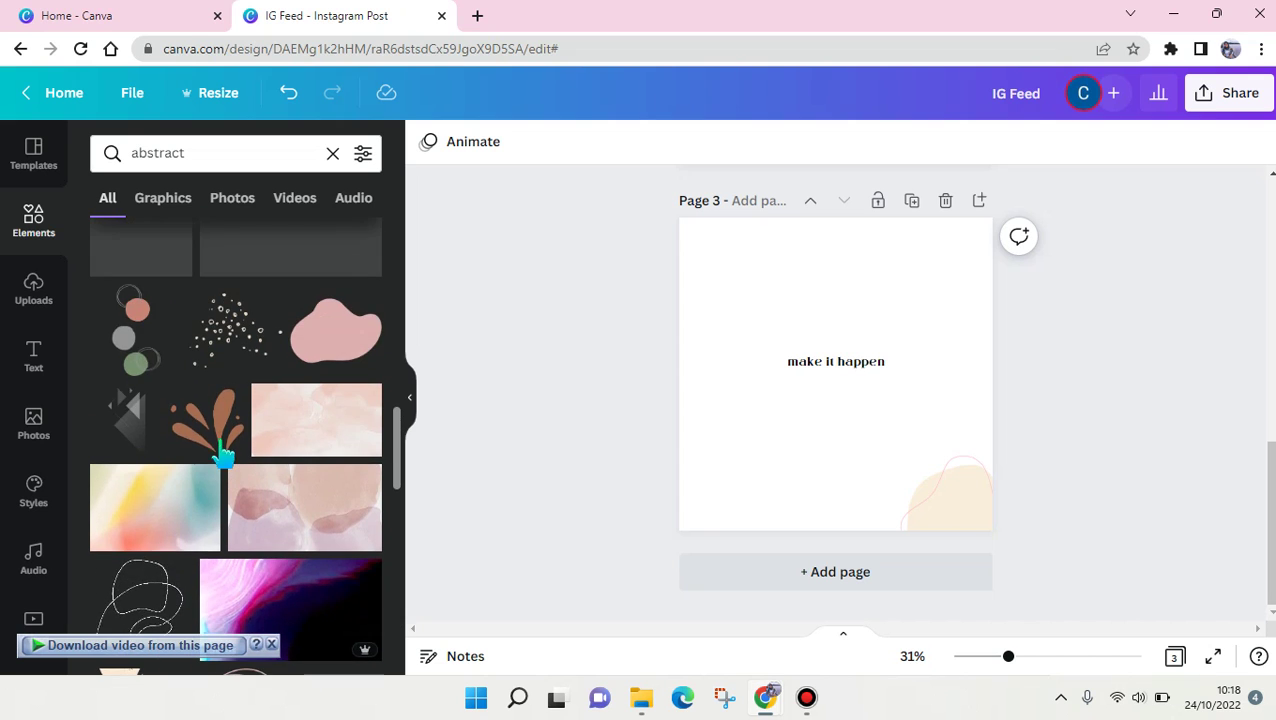
Place the dots-and-circles graphic at the top-left and recolour its green circle cream
click(147, 333)
drag(846, 430, 727, 340)
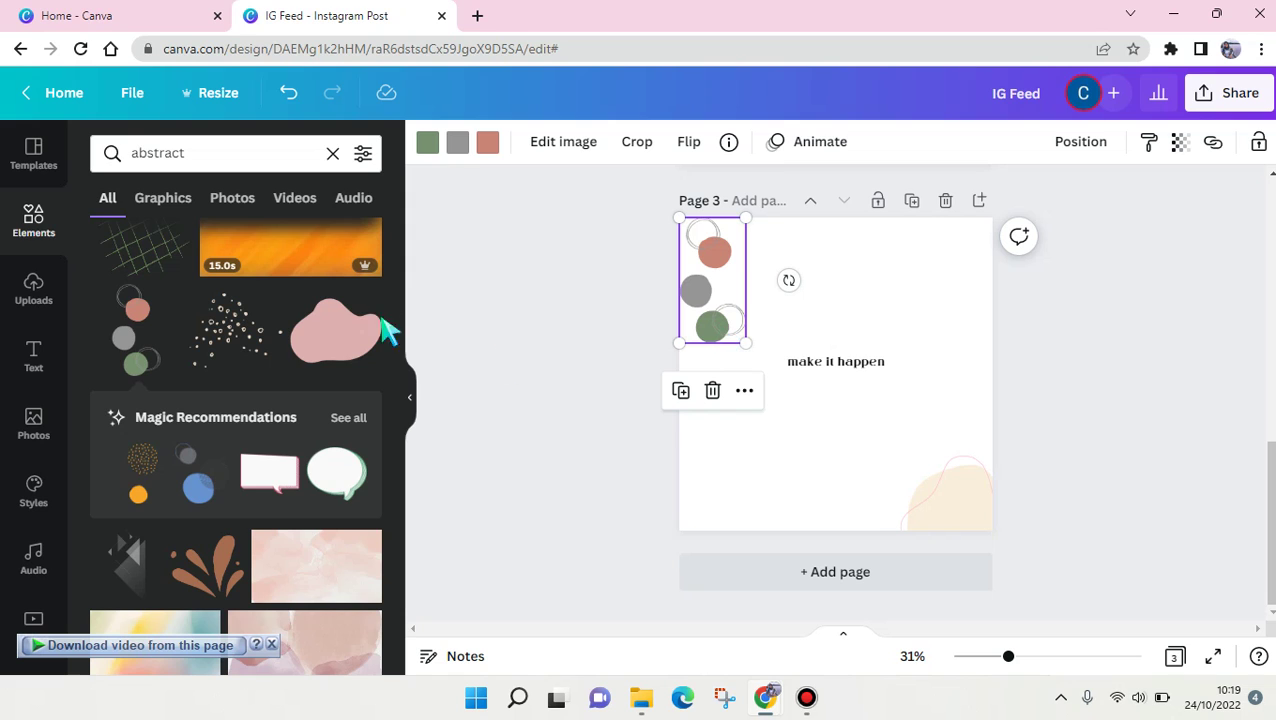
click(428, 145)
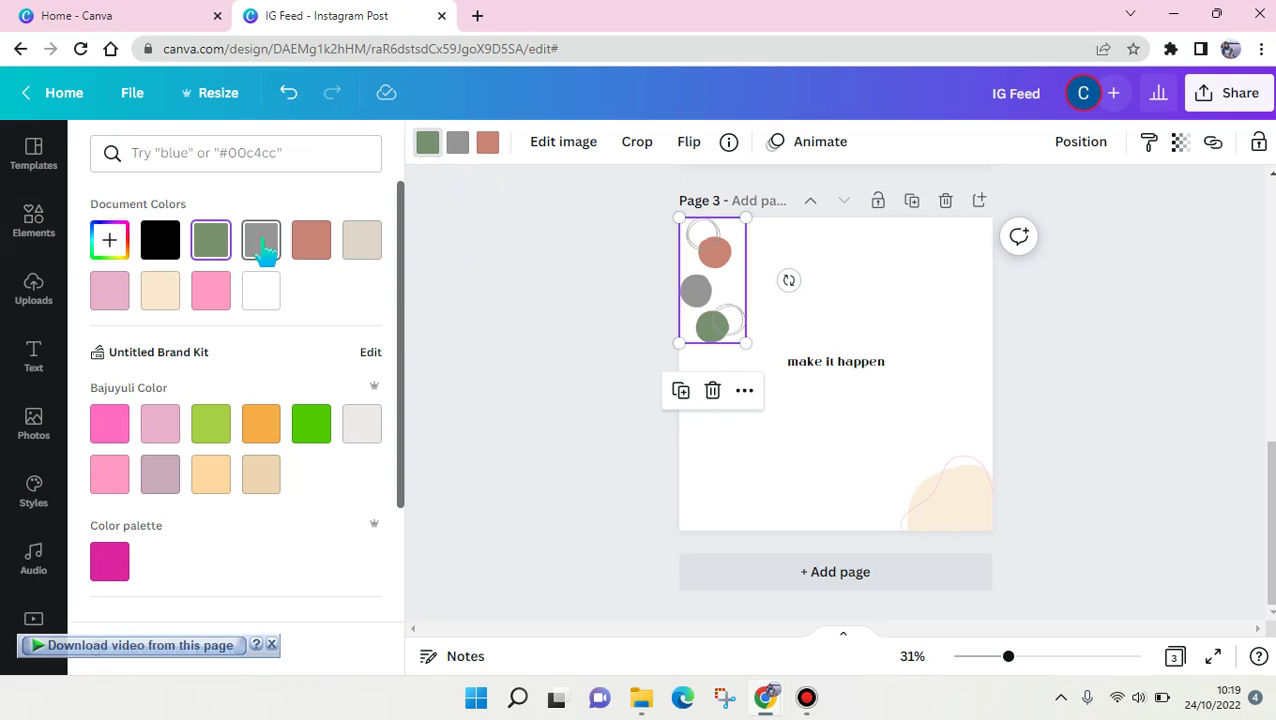
scroll(296, 420, down, 2)
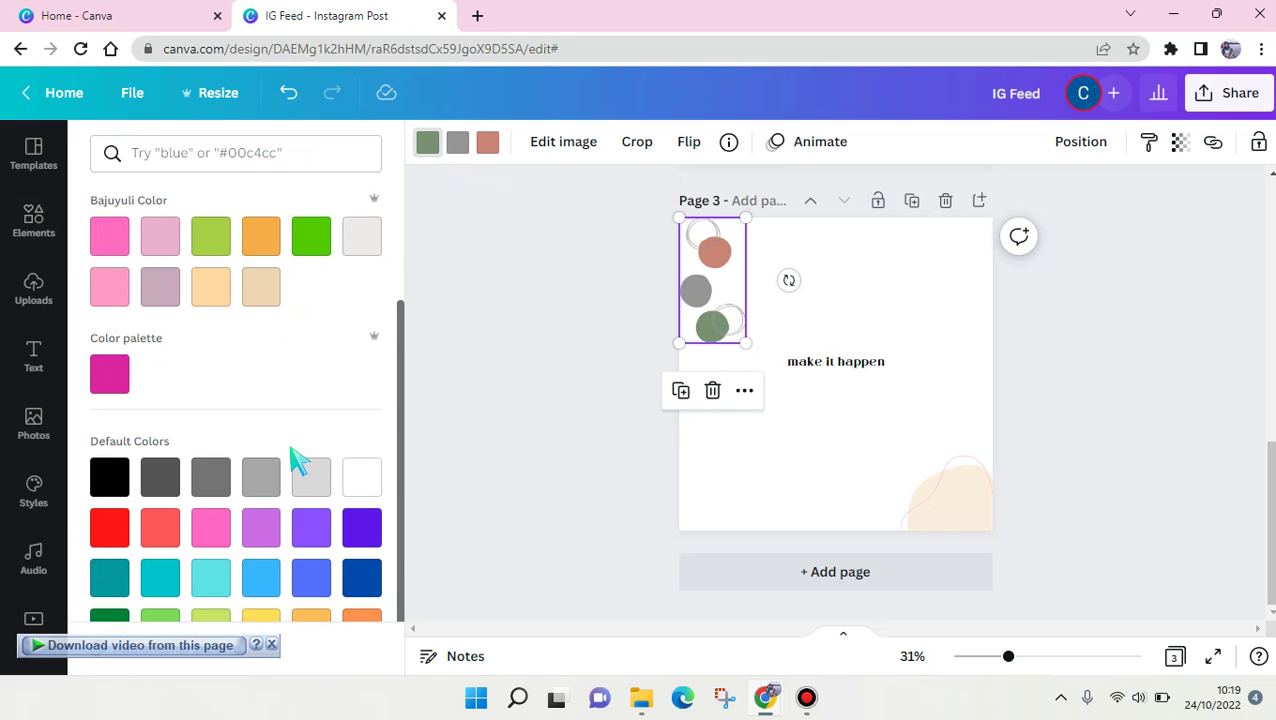
scroll(298, 460, up, 1)
scroll(298, 460, down, 2)
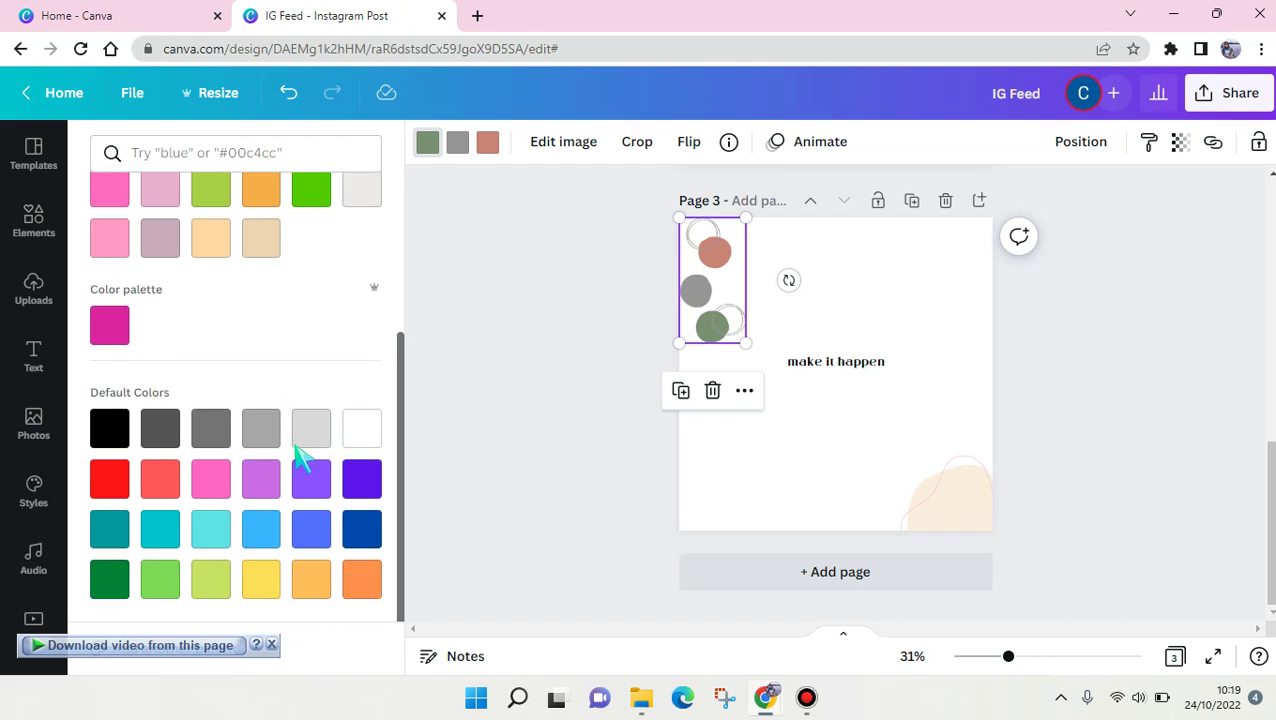
scroll(302, 458, up, 3)
click(160, 295)
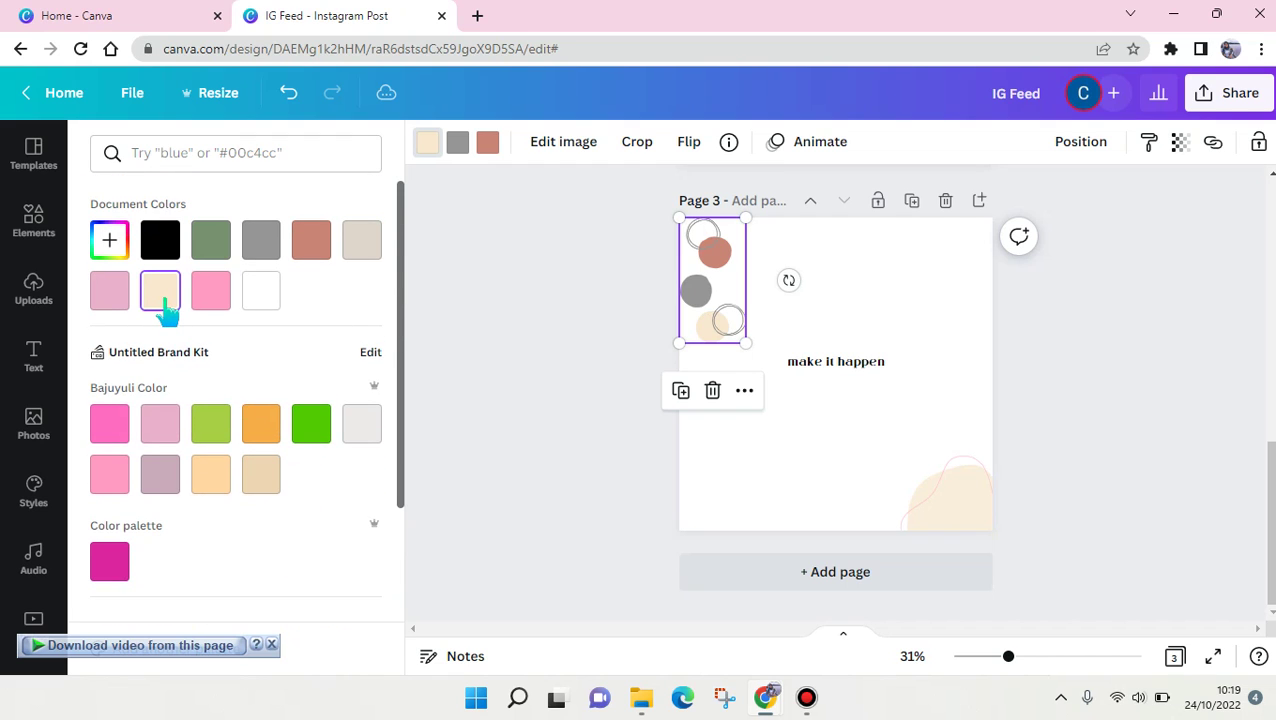
click(617, 312)
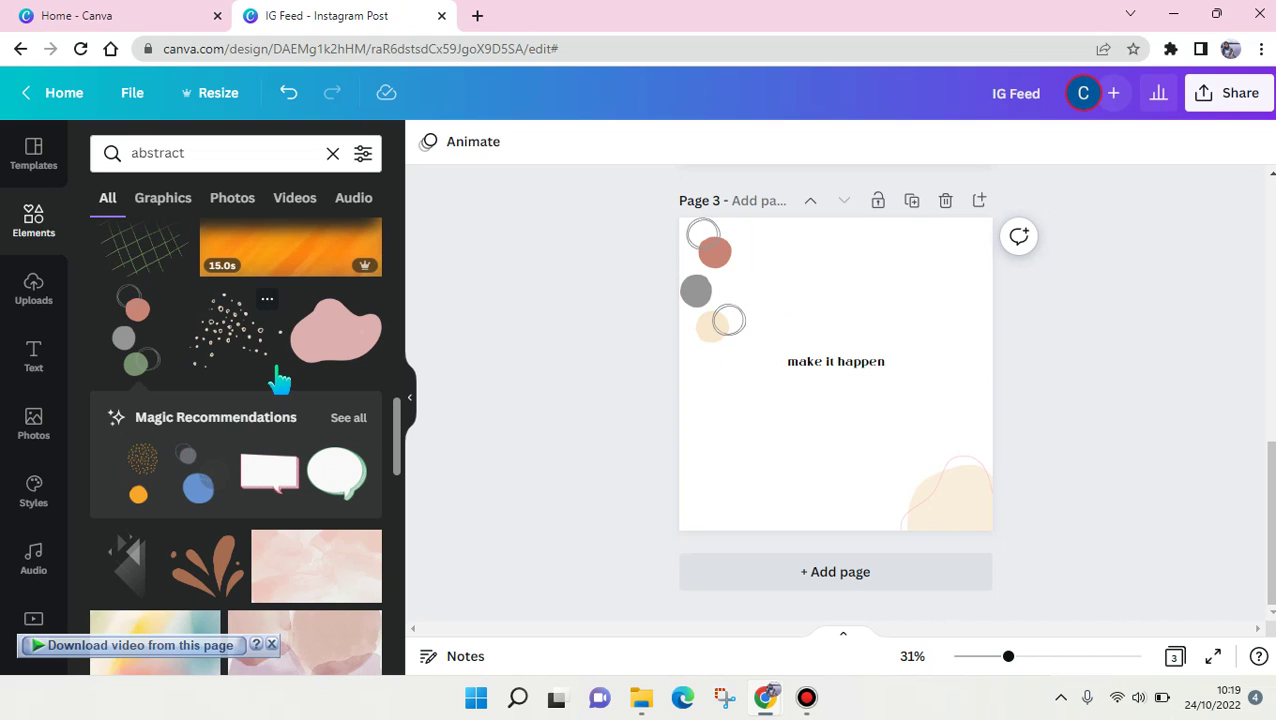
Search elements for 'rustic' and scroll through the wood, sprig and wreath results
click(333, 155)
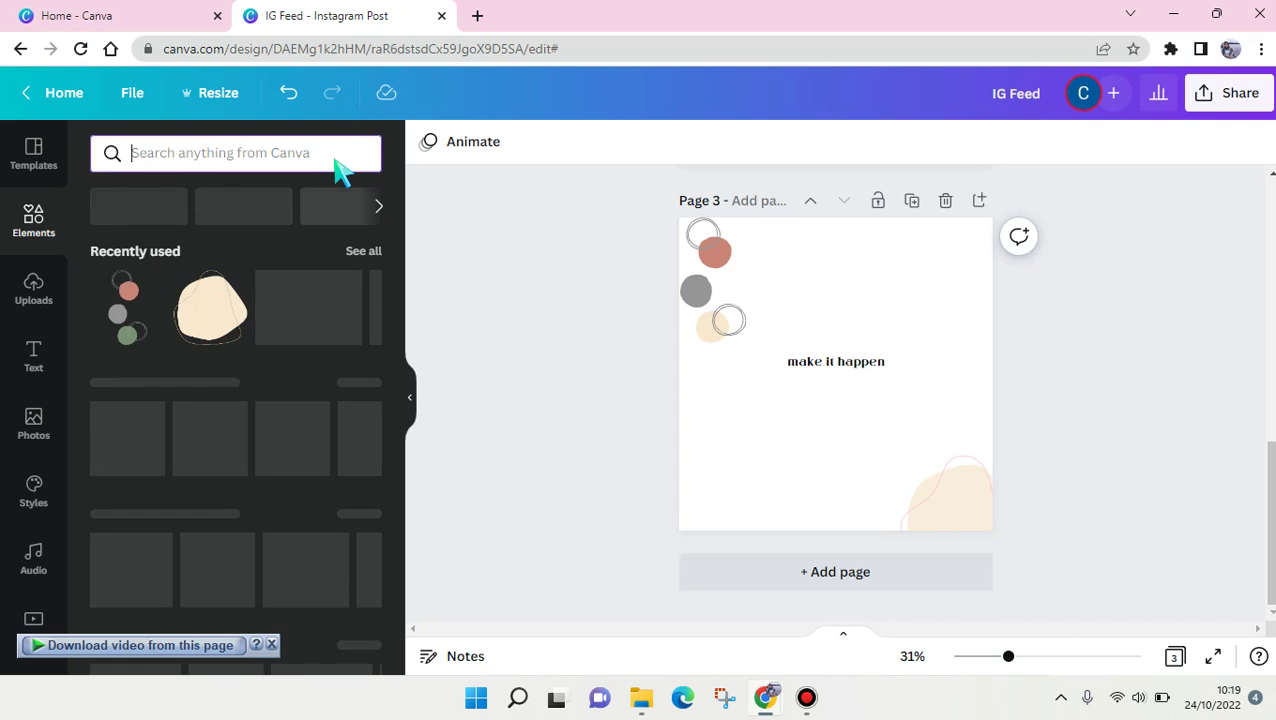
text(rustic)
key(Return)
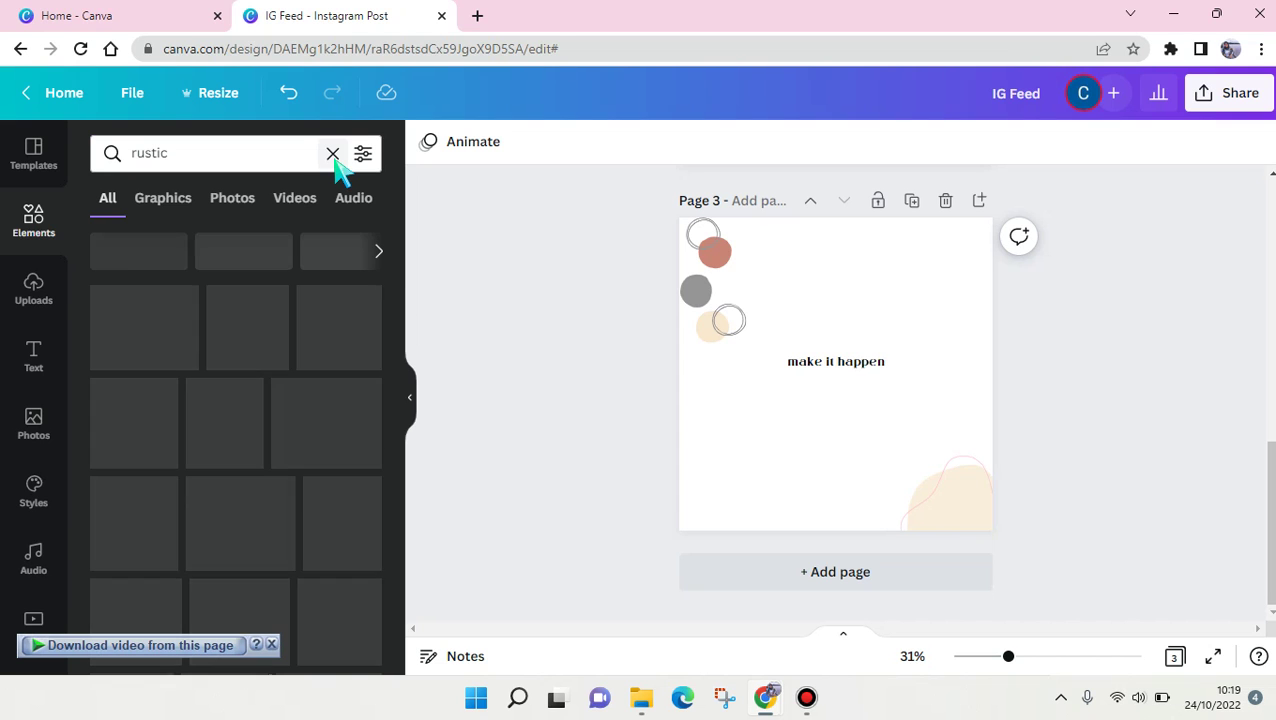
scroll(283, 458, down, 5)
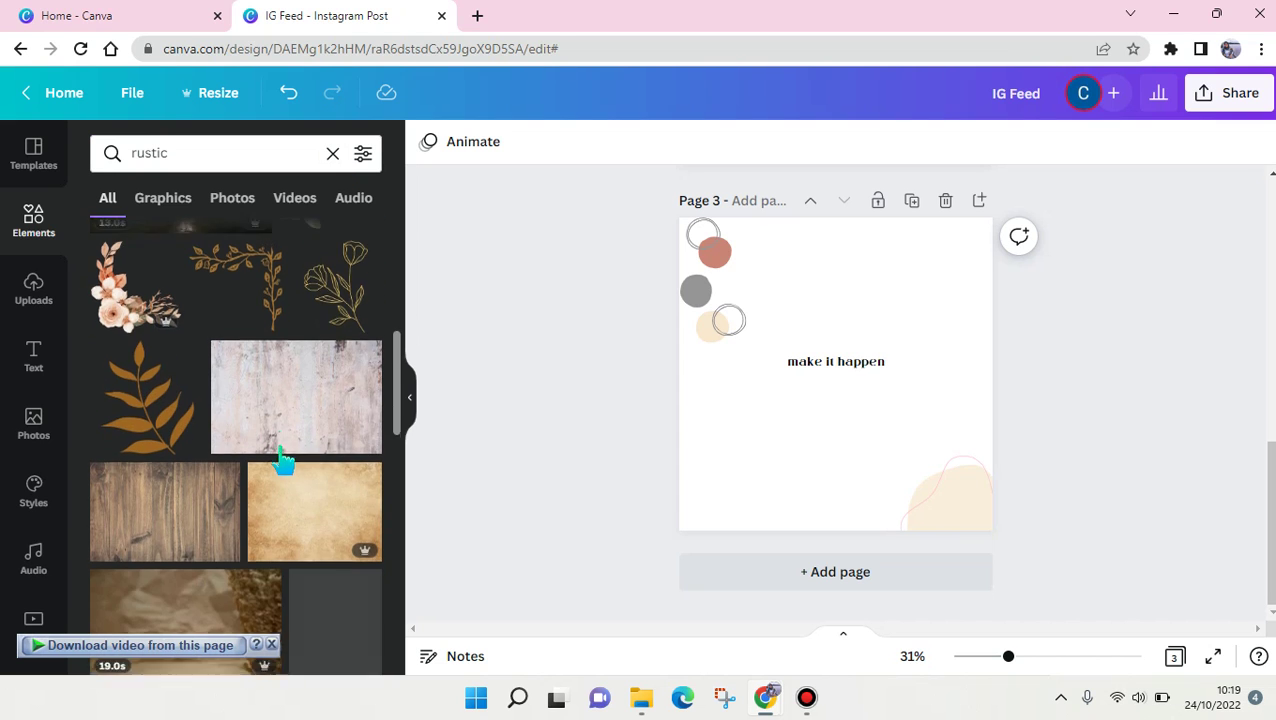
scroll(283, 458, down, 10)
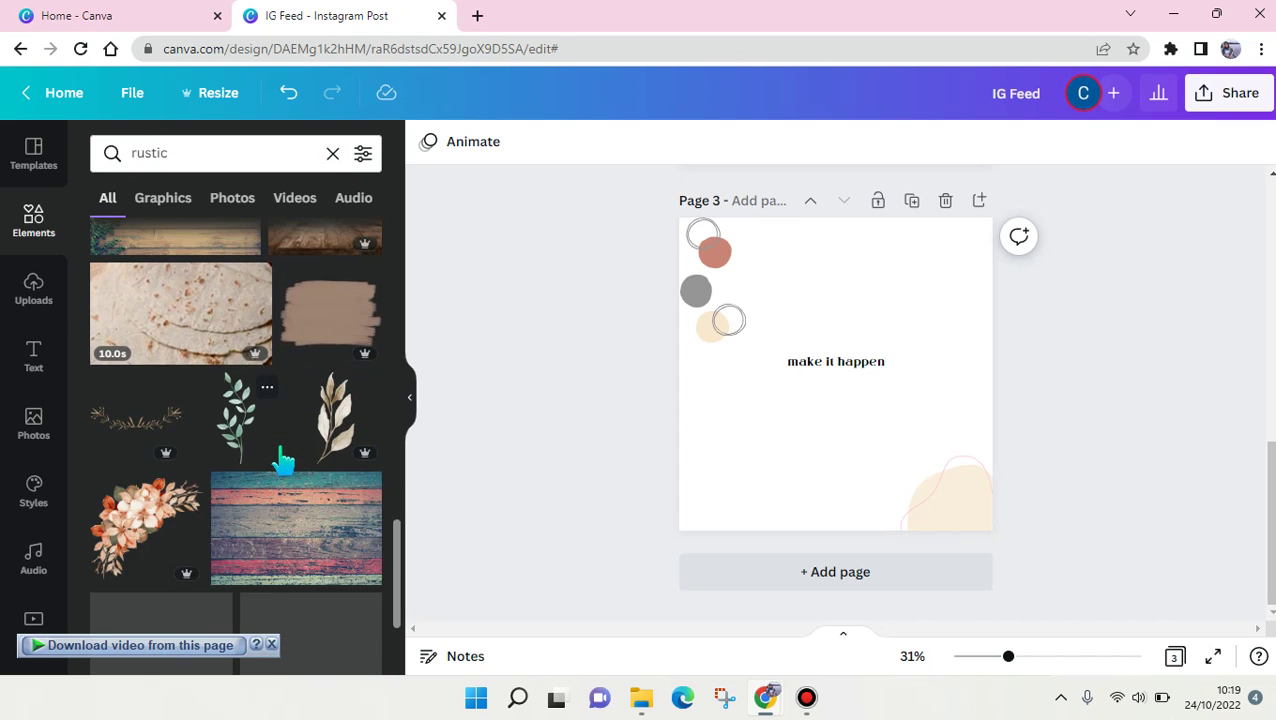
scroll(283, 458, down, 10)
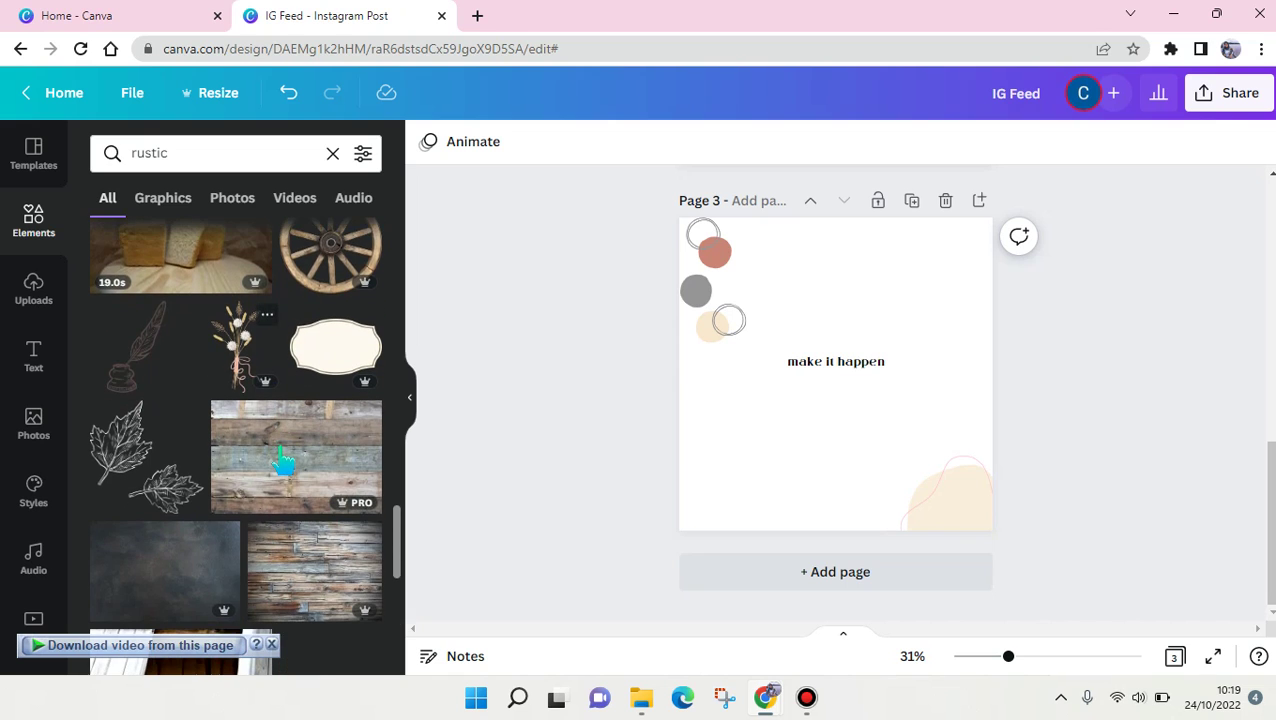
scroll(283, 458, down, 5)
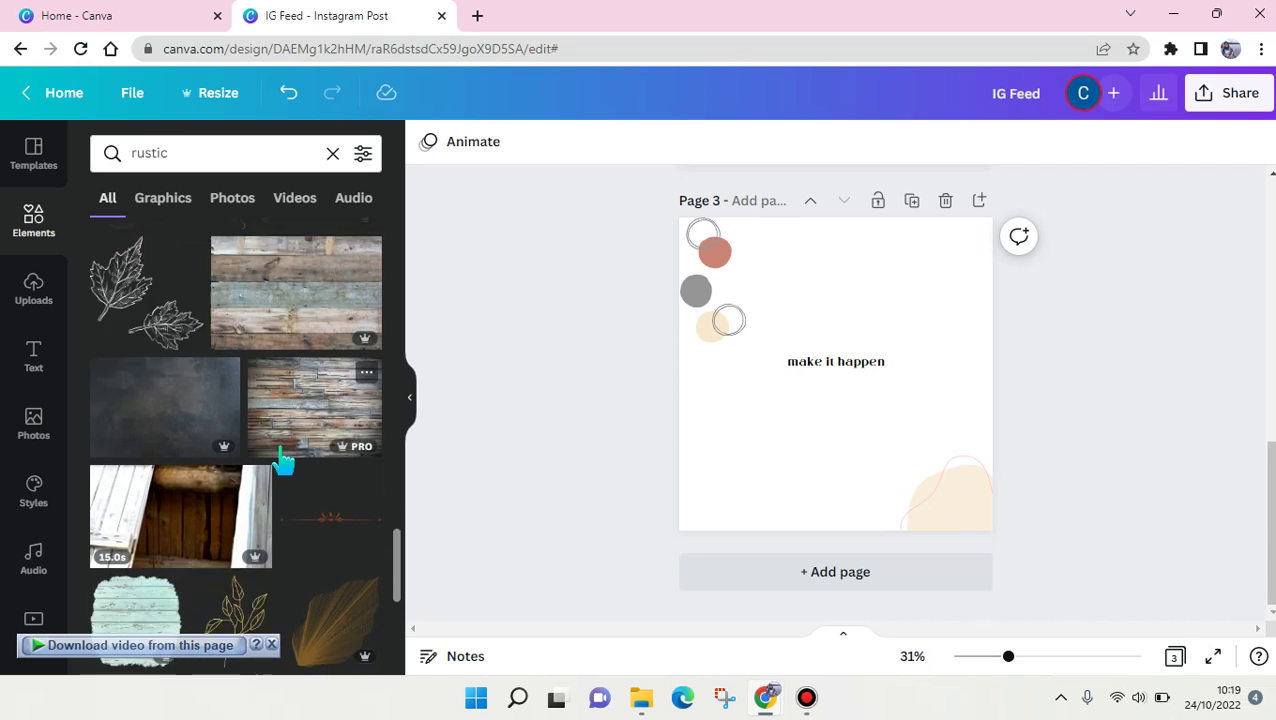
scroll(283, 458, down, 10)
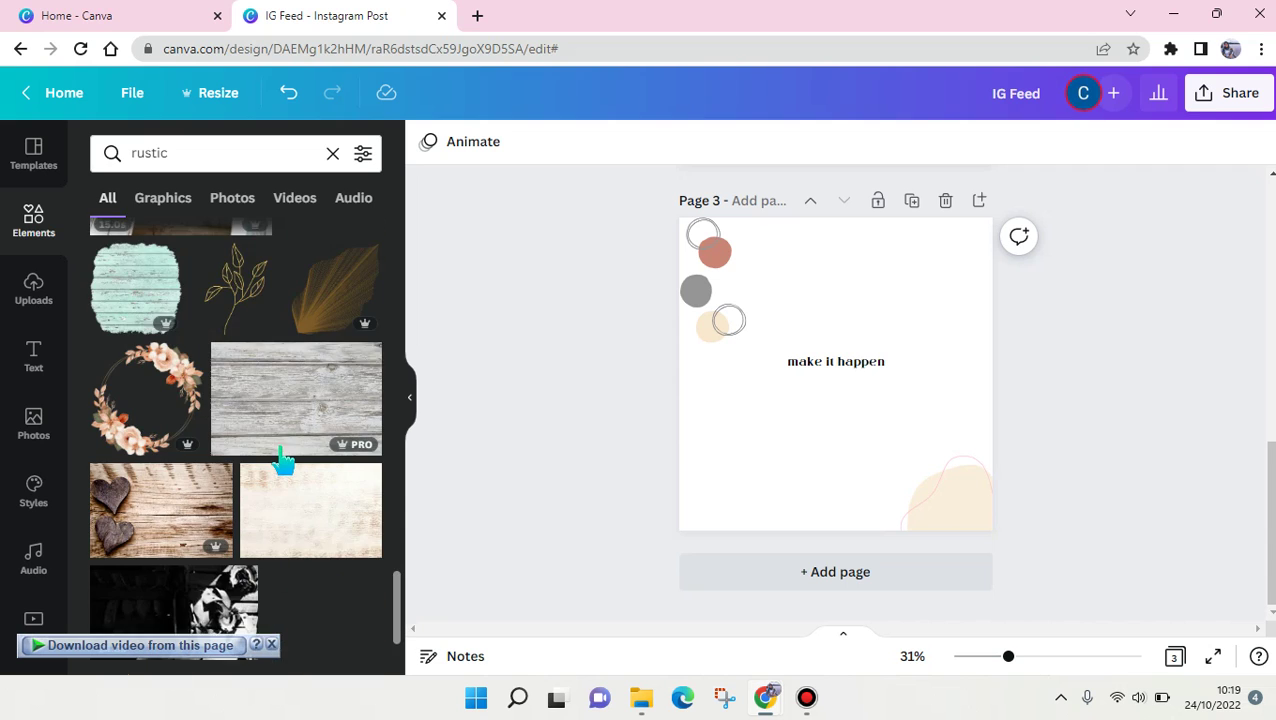
scroll(283, 458, down, 4)
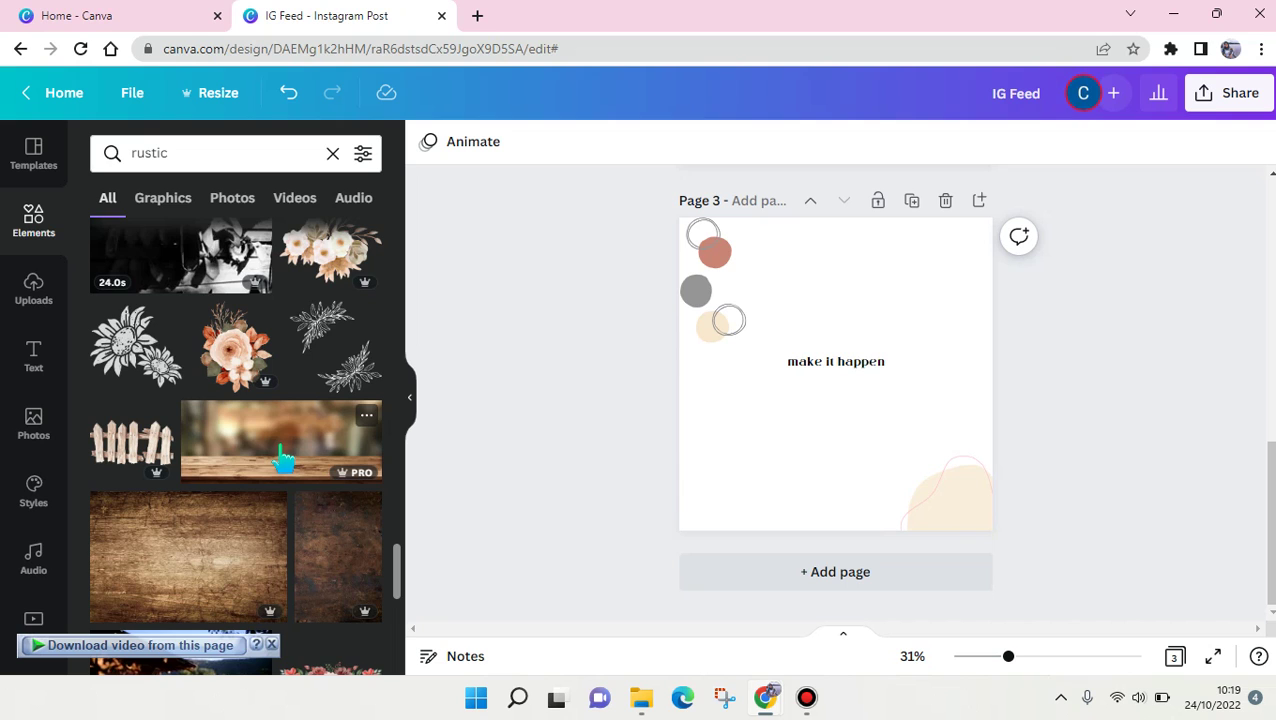
scroll(283, 458, down, 10)
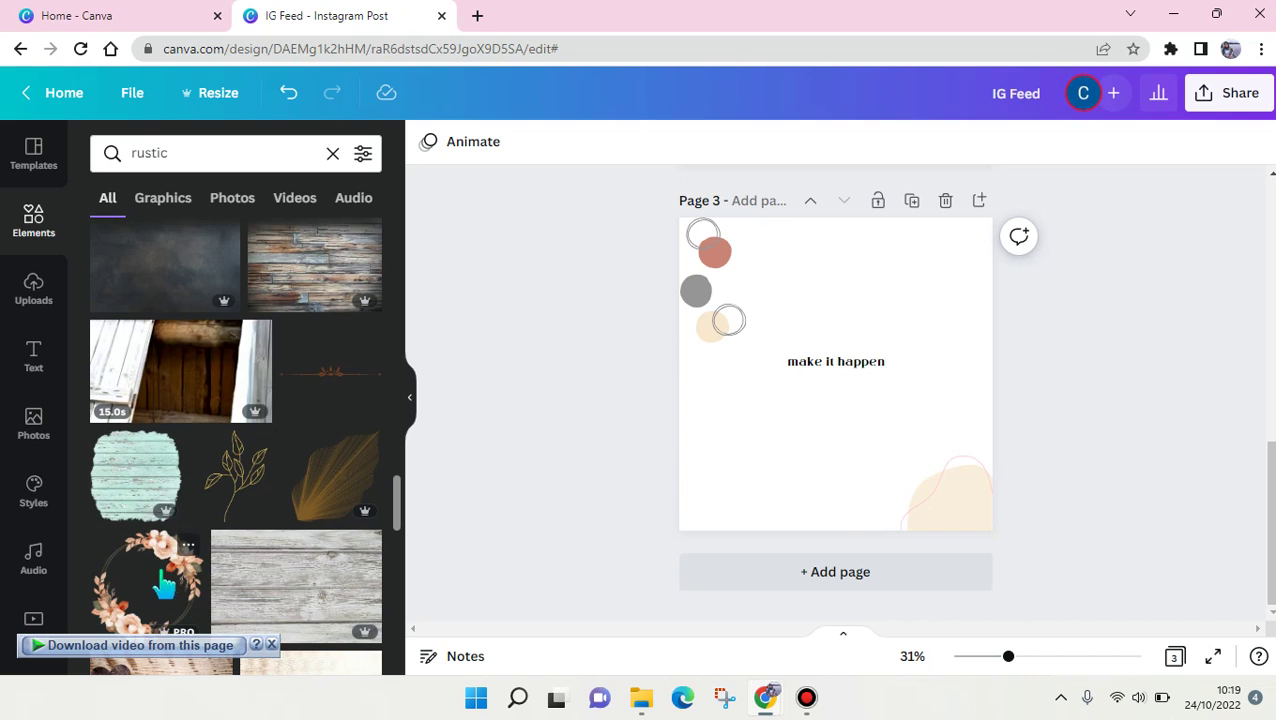
Add the peach floral wreath around the text and nudge the circles graphic further top-left
click(163, 585)
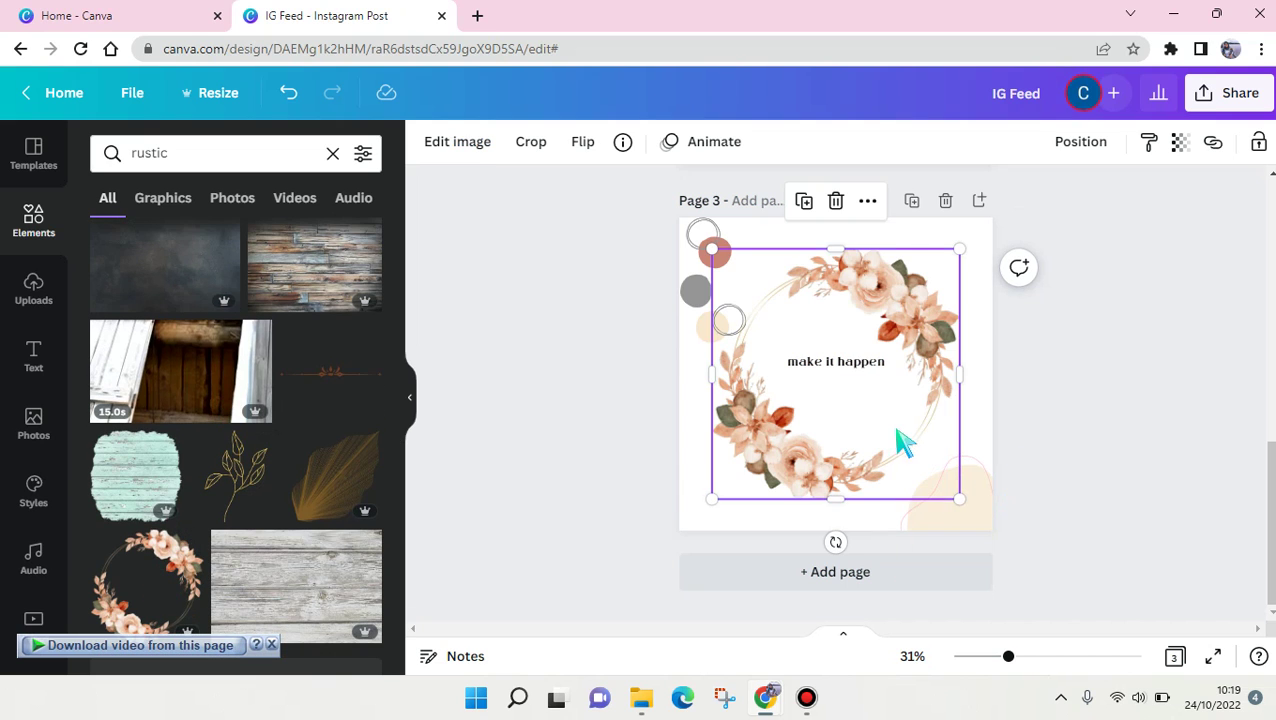
click(1110, 455)
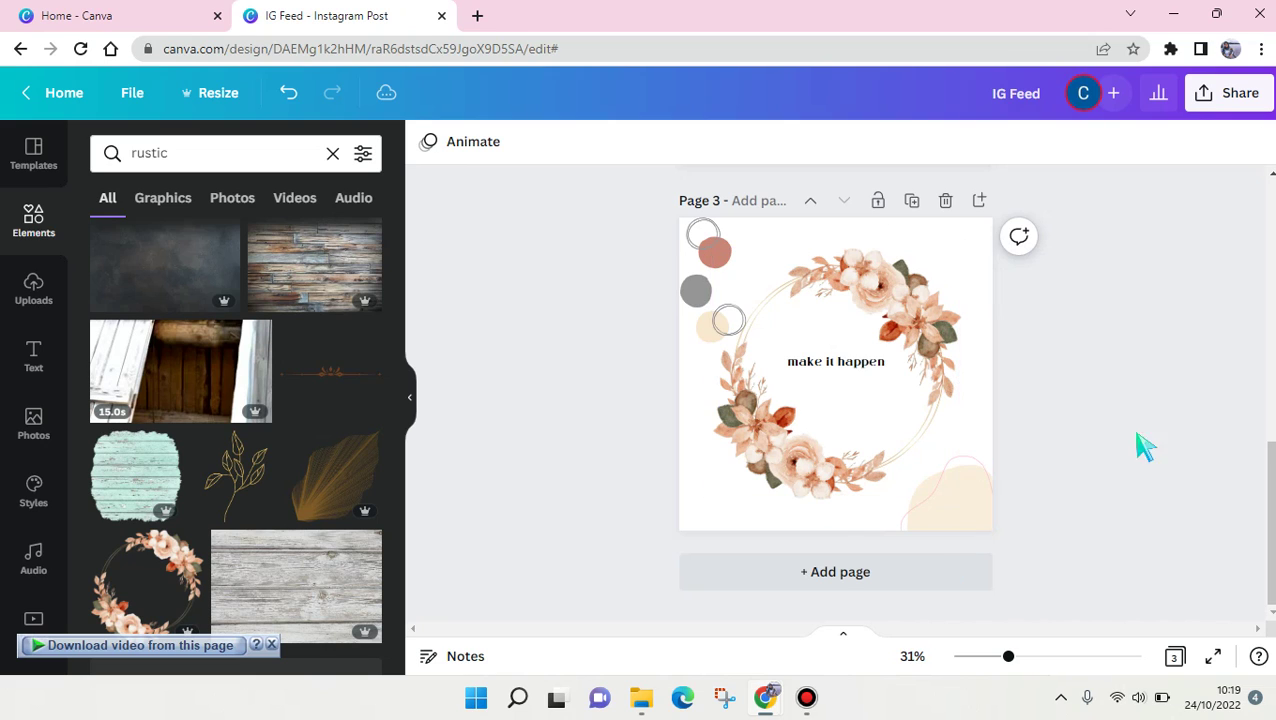
click(693, 310)
drag(695, 318, 681, 270)
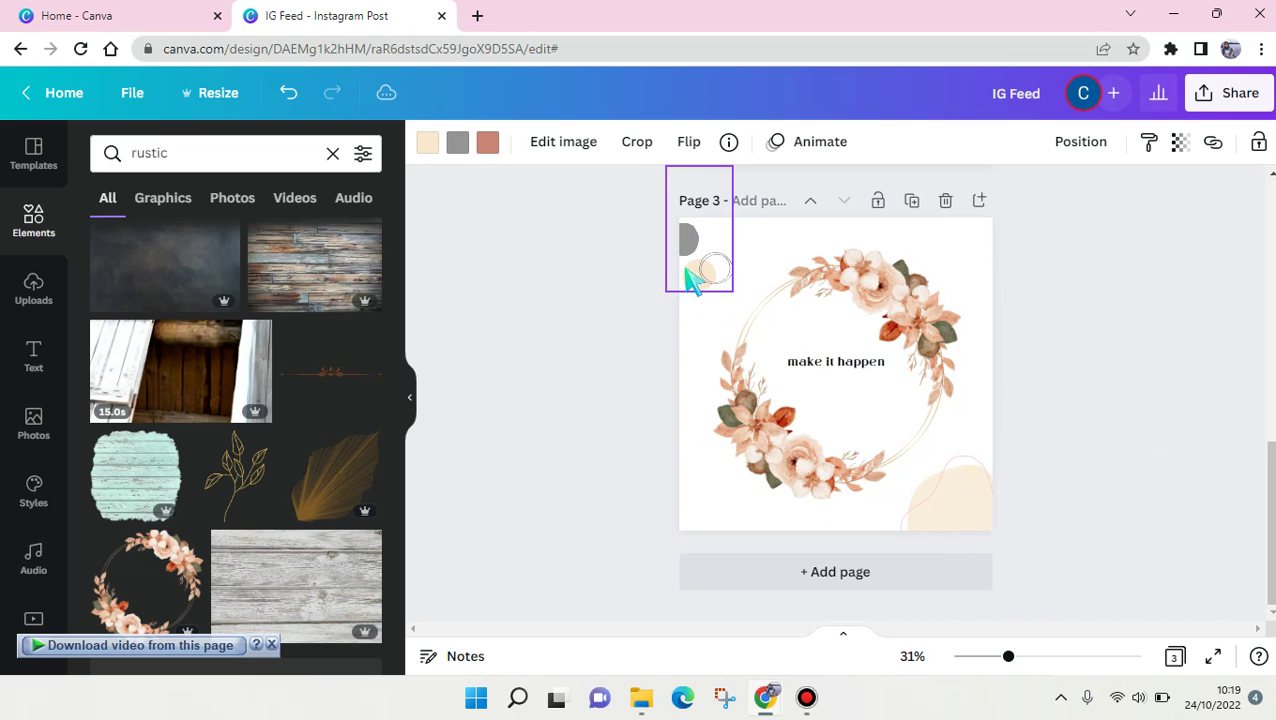
click(1111, 475)
click(970, 541)
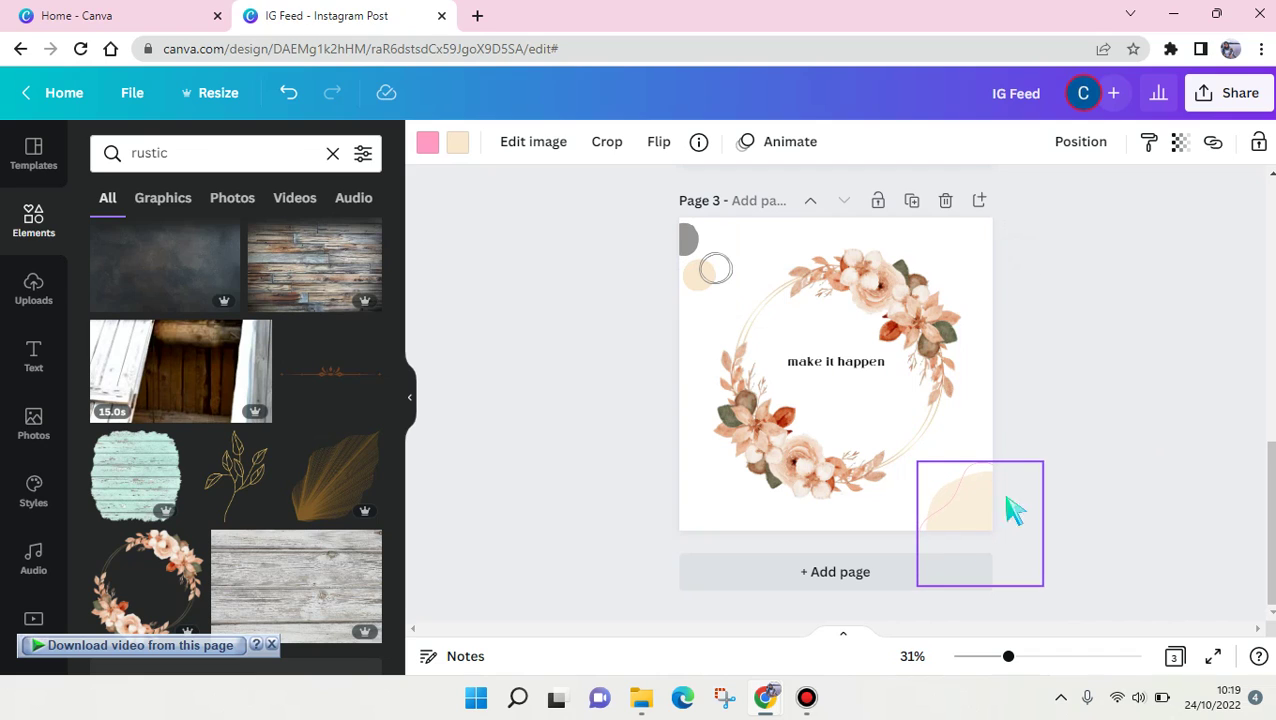
click(1158, 328)
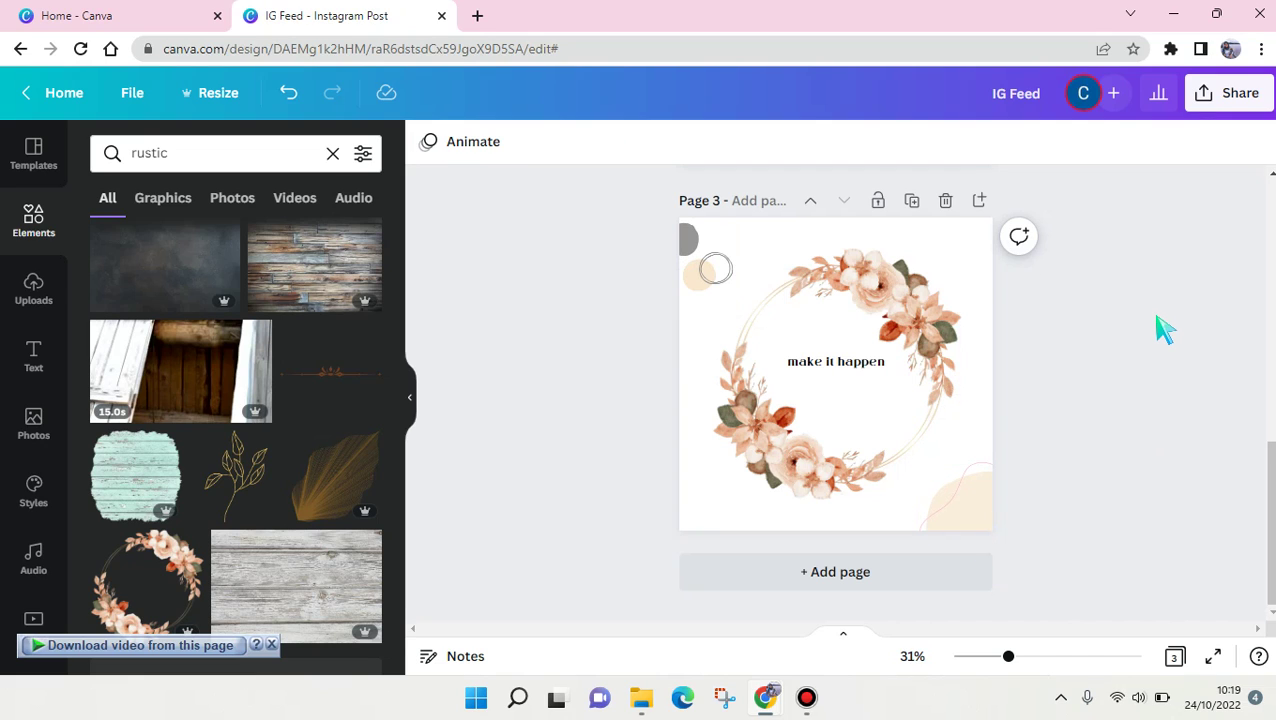